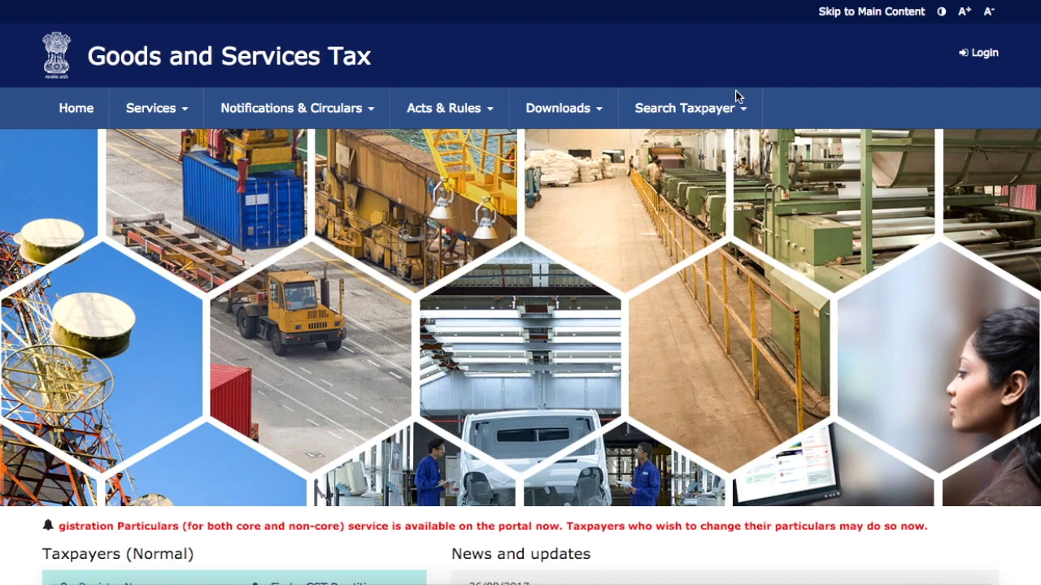
# Sign in to the GST Portal with the taxpayer's username, password and the captcha characters.
pyautogui.click(983, 54)
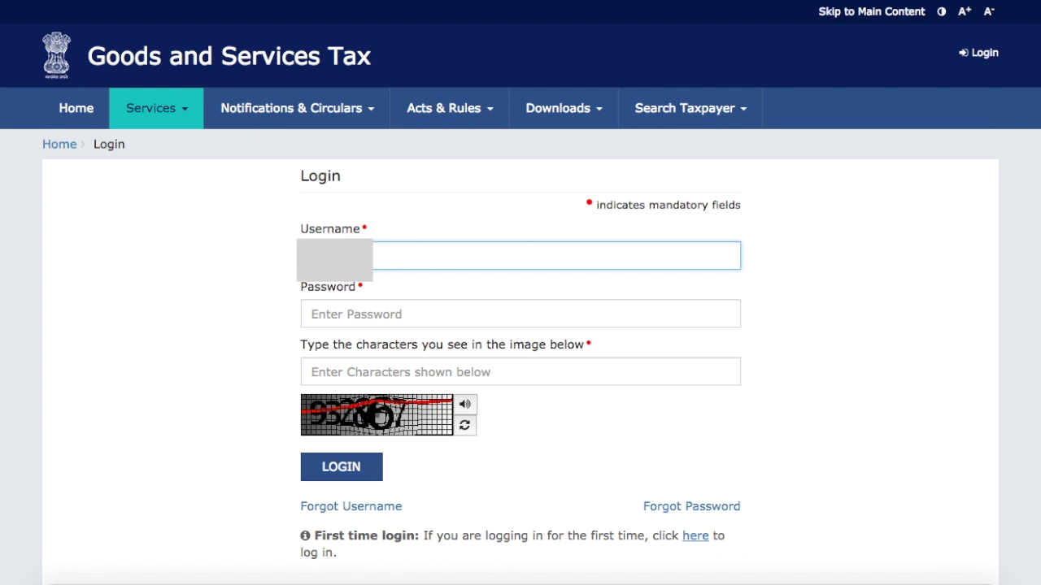
pyautogui.click(520, 313)
pyautogui.write('•••••••••••')
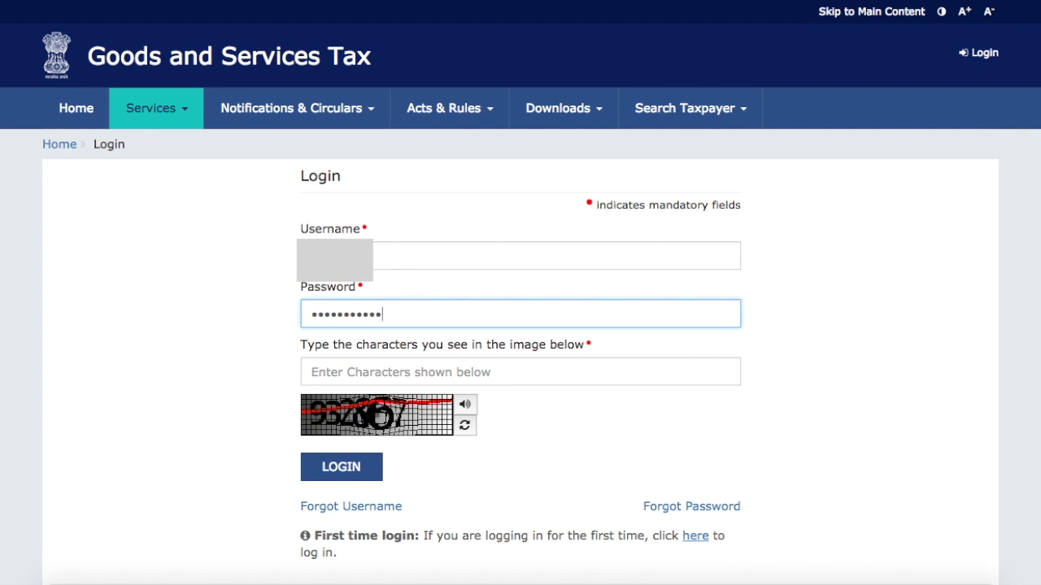
pyautogui.click(521, 372)
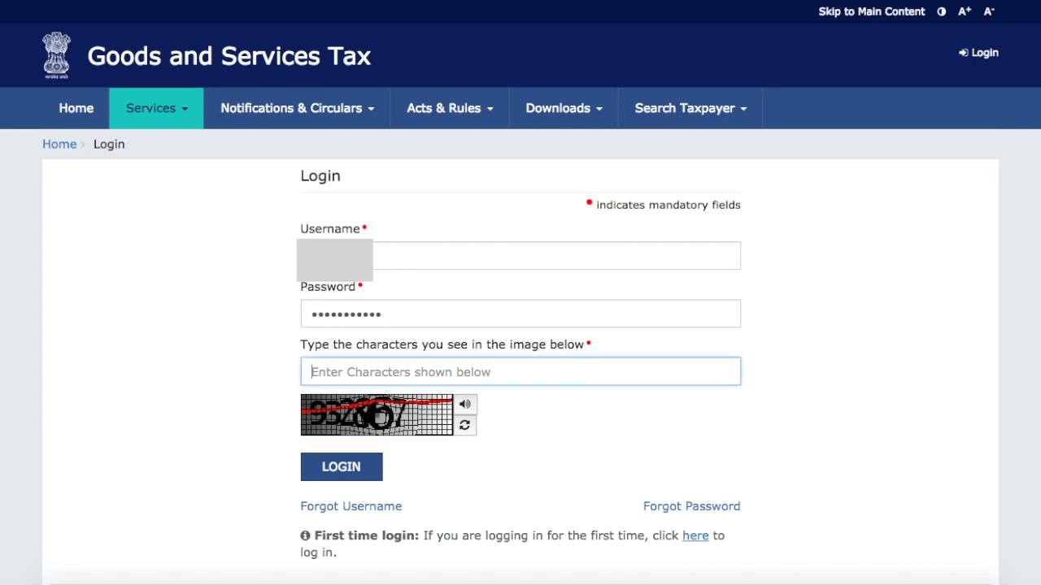
pyautogui.write('9328')
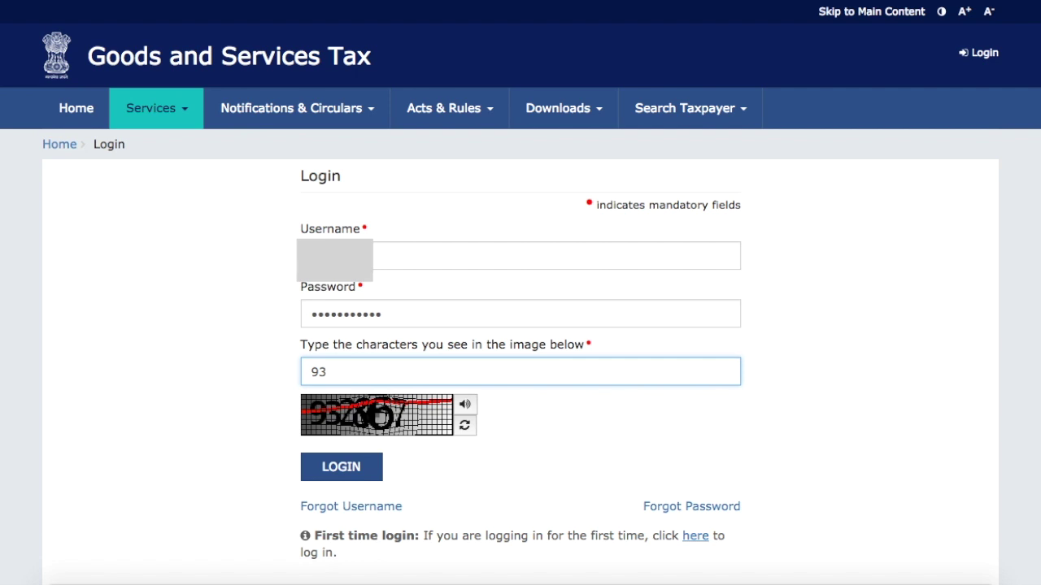
pyautogui.write('67')
pyautogui.click(342, 471)
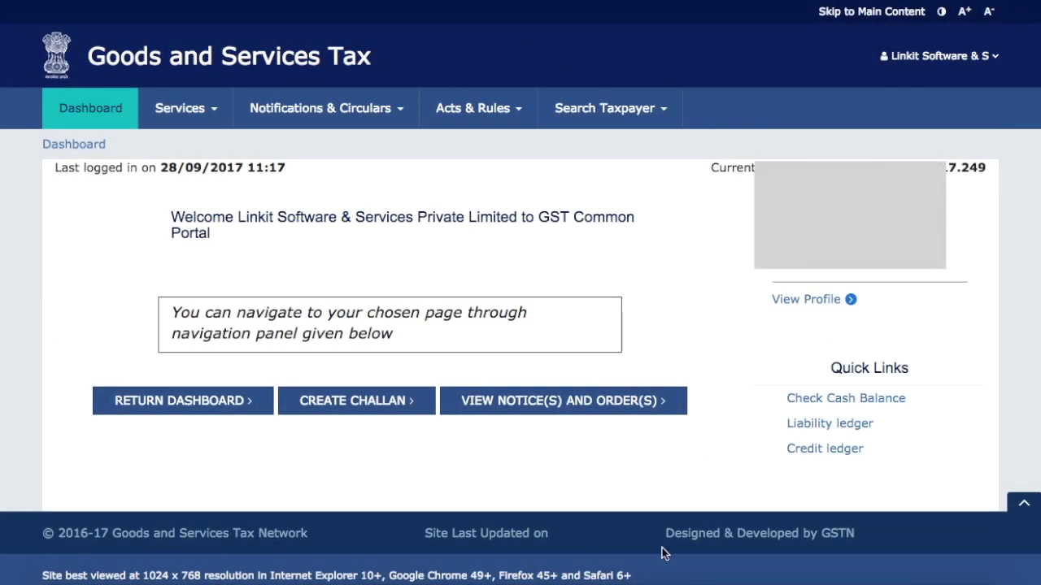
# Browse the Services submenus and choose Registration > Amendment of Registration Core Fields.
pyautogui.click(208, 110)
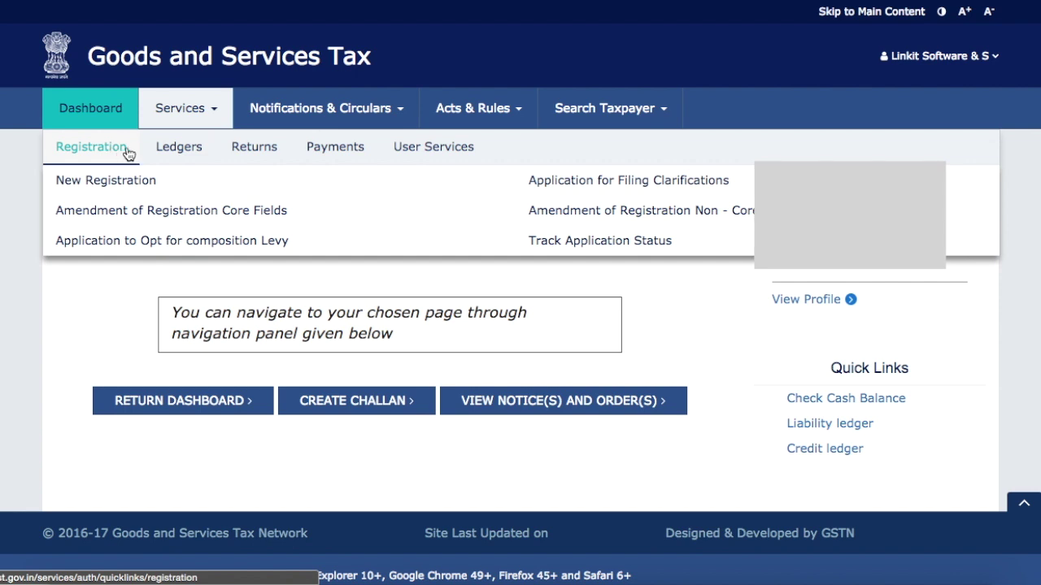
pyautogui.moveTo(255, 160)
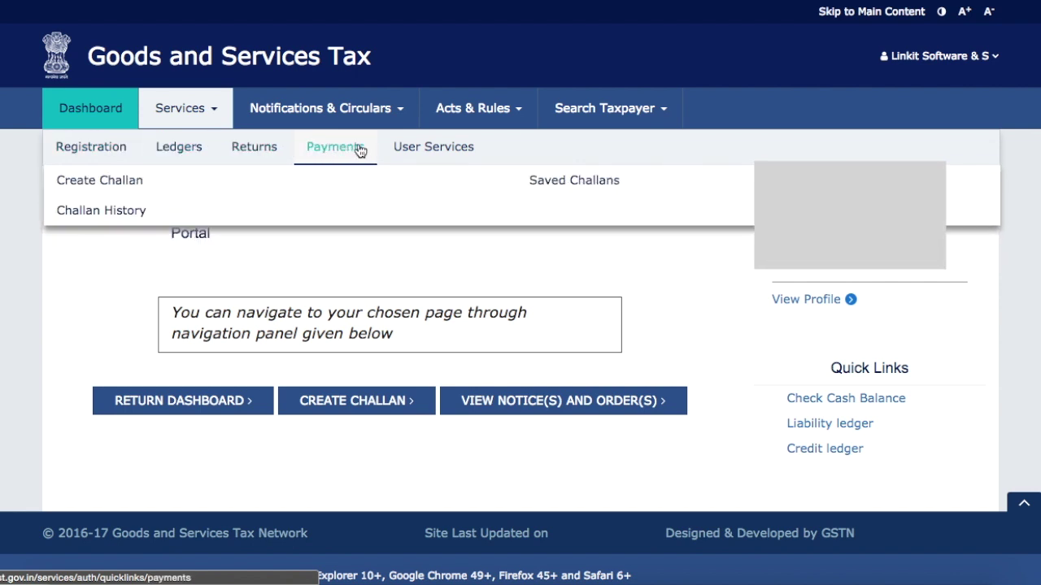
pyautogui.moveTo(435, 159)
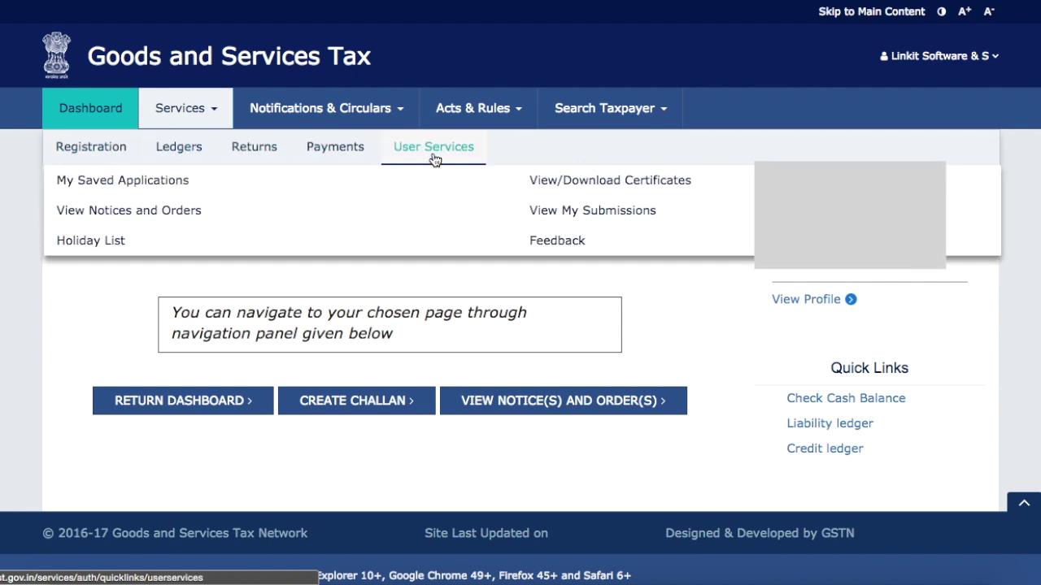
pyautogui.moveTo(95, 154)
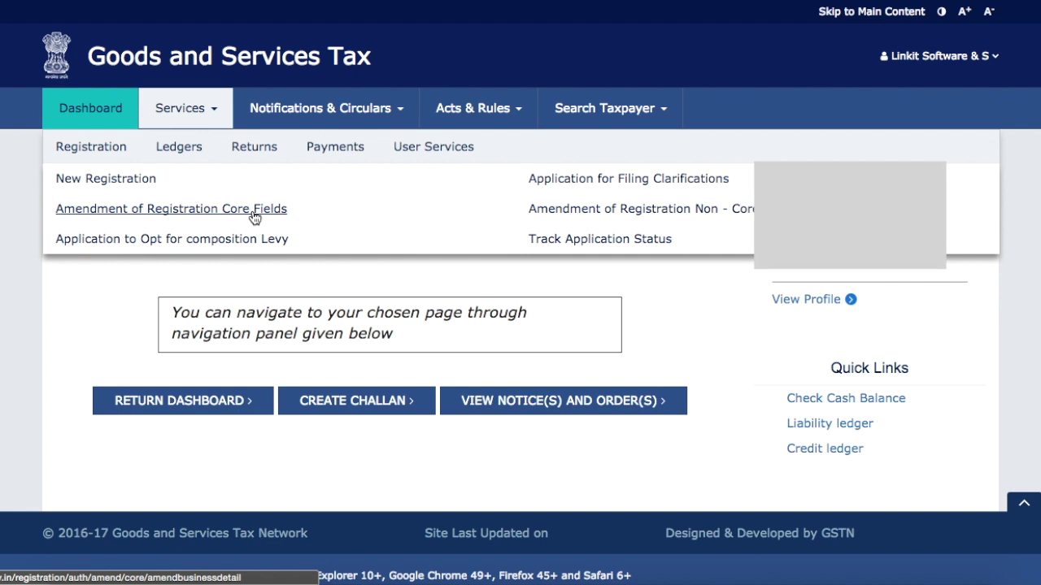
pyautogui.click(130, 215)
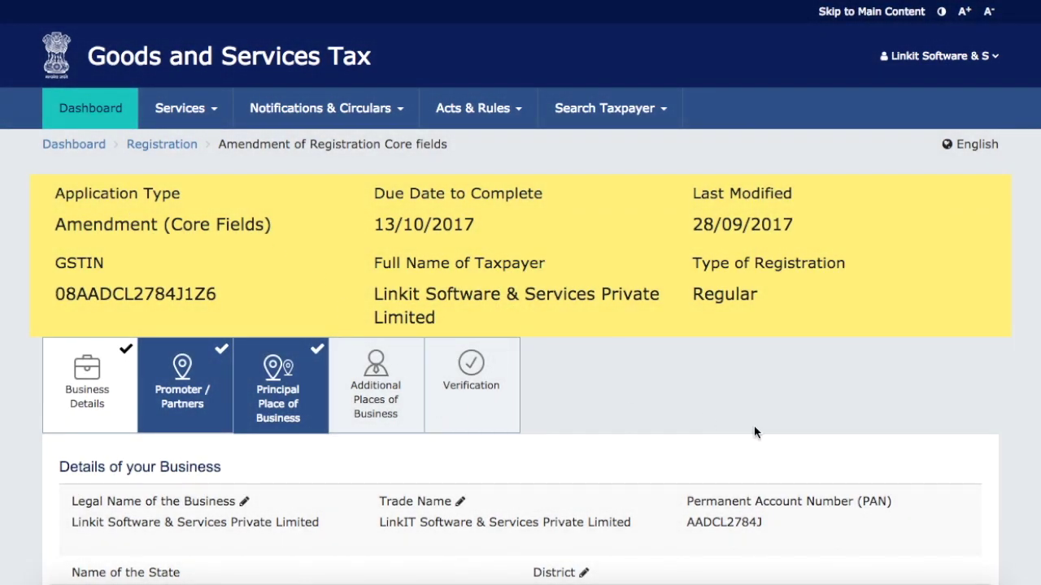
# Review the Business Details and open the Legal Name of the Business amendment form.
pyautogui.scroll(-3, 754, 430)
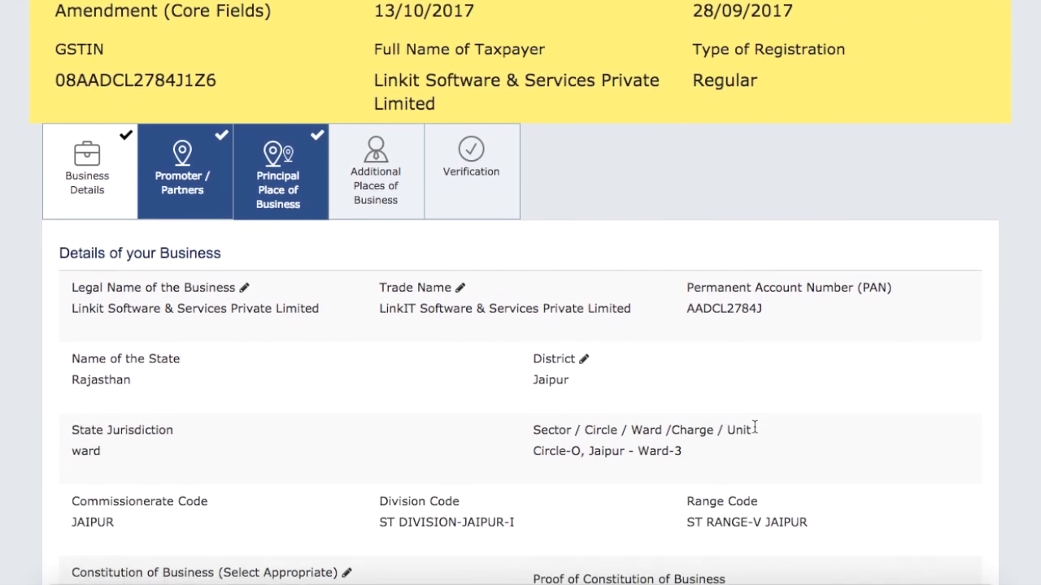
pyautogui.scroll(-2, 755, 431)
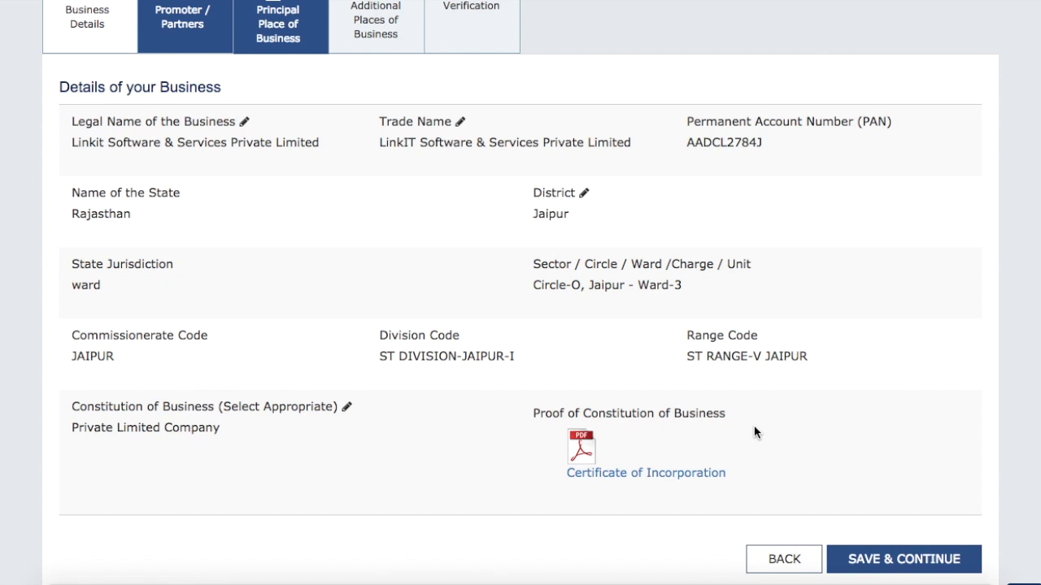
pyautogui.click(245, 124)
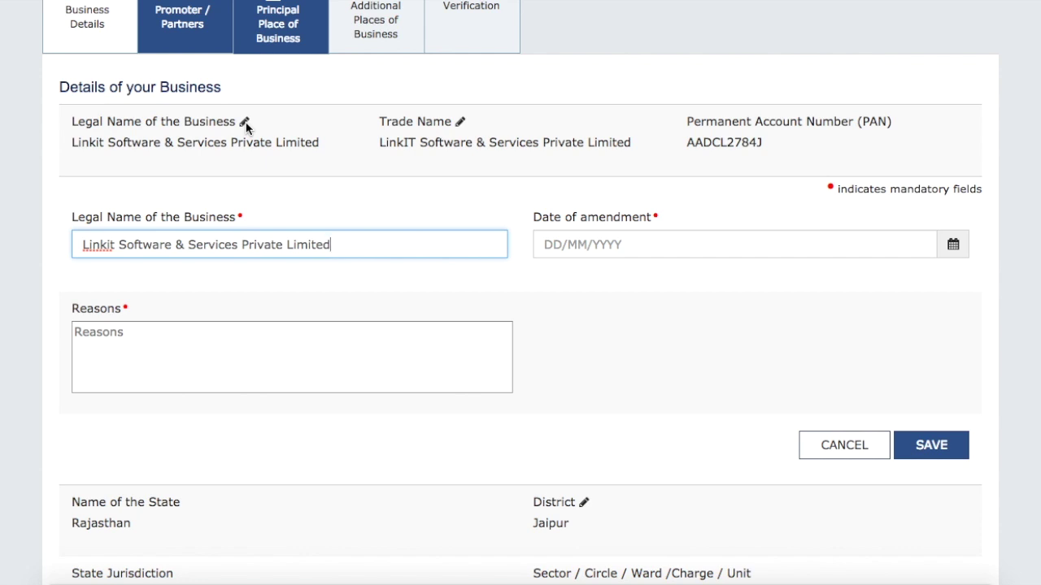
# Preview and cancel the Trade Name and District amendment forms without changes.
pyautogui.click(460, 122)
pyautogui.click(460, 122)
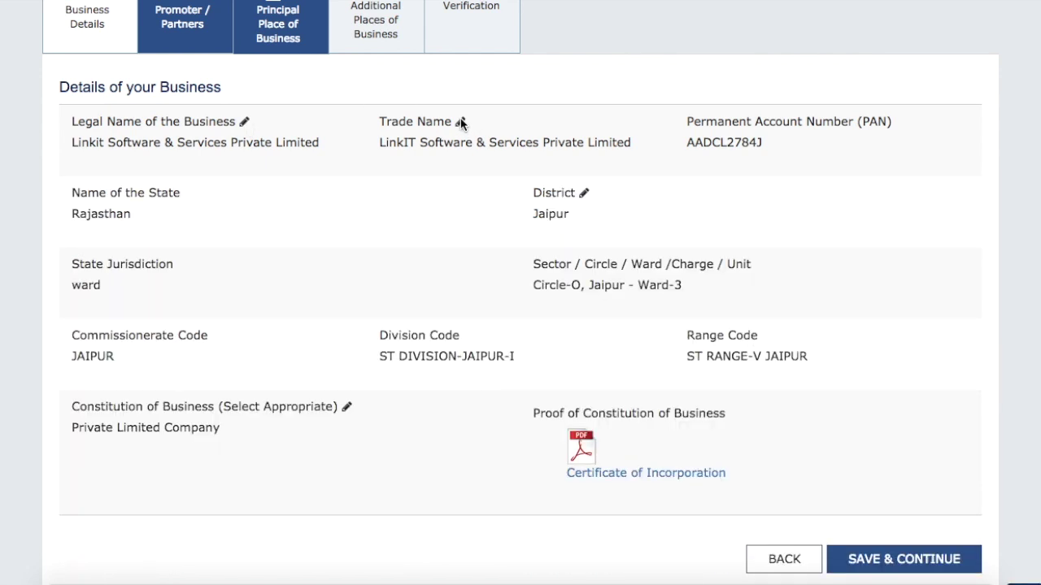
pyautogui.click(460, 123)
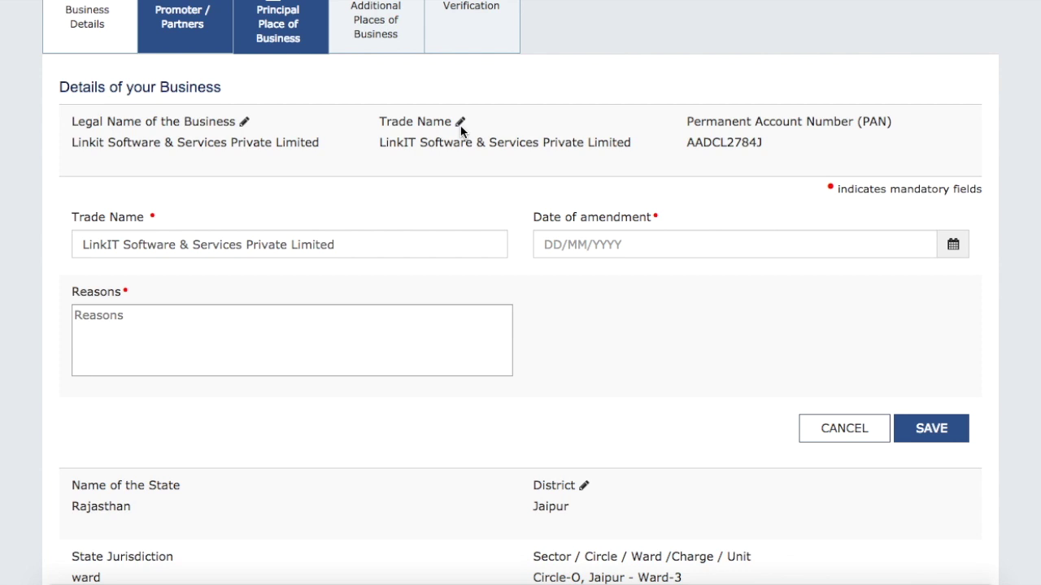
pyautogui.click(460, 124)
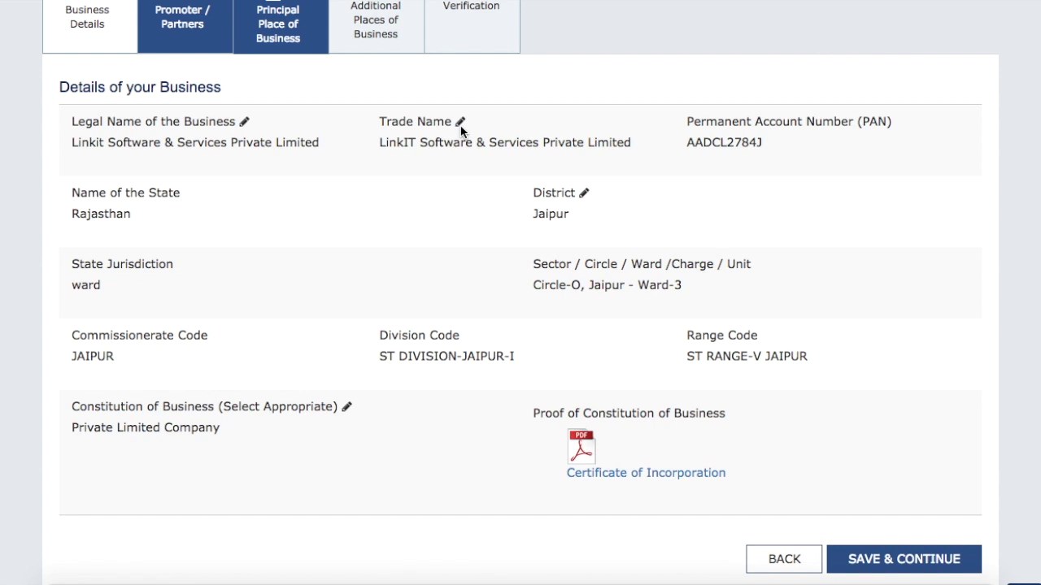
pyautogui.click(584, 196)
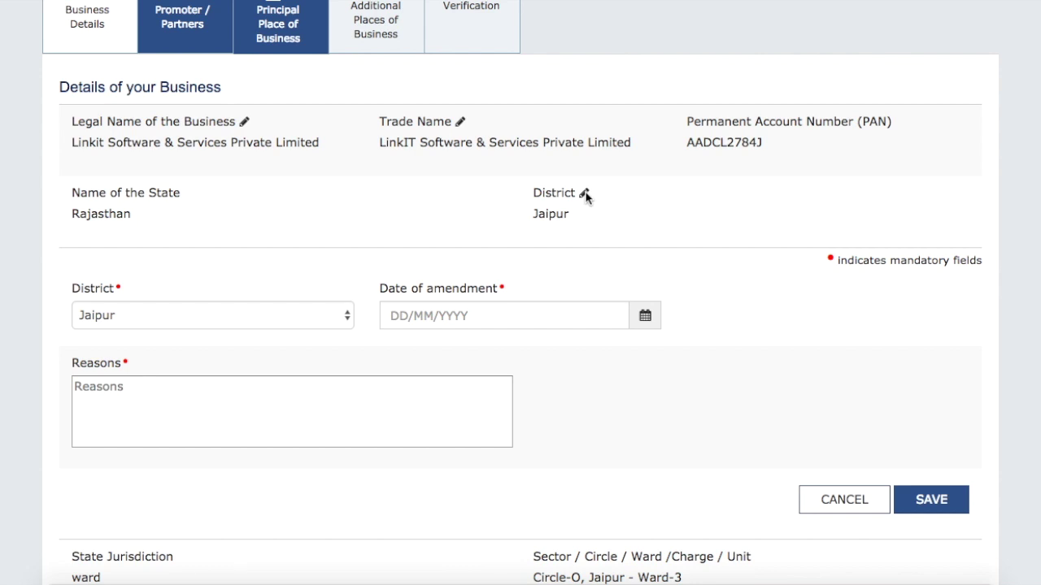
pyautogui.click(584, 195)
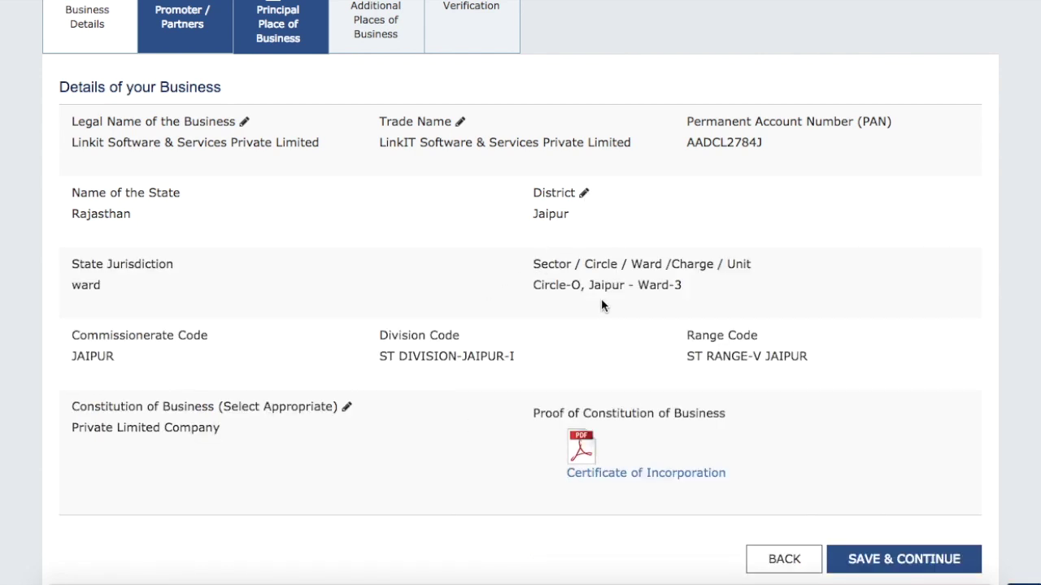
# Preview Constitution of Business, keeping Private Limited Company, then go to Promoter / Partners.
pyautogui.click(346, 409)
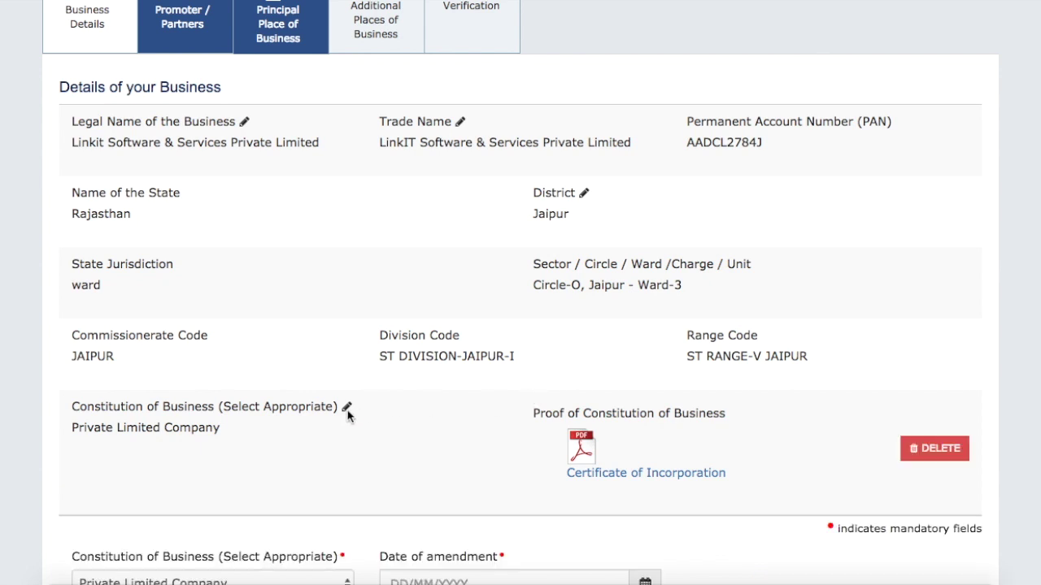
pyautogui.scroll(-3, 347, 416)
pyautogui.scroll(-5, 347, 416)
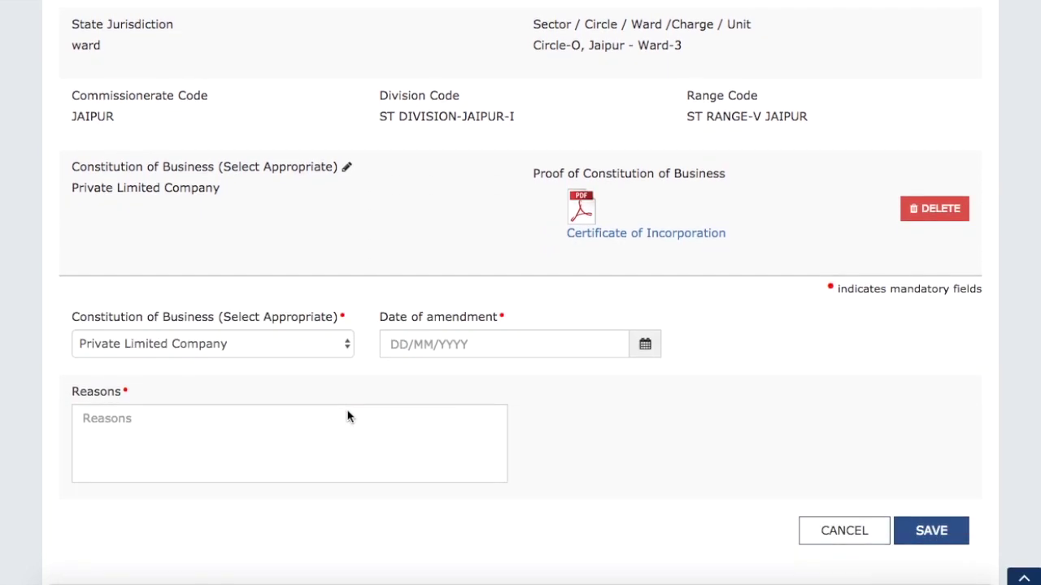
pyautogui.click(328, 268)
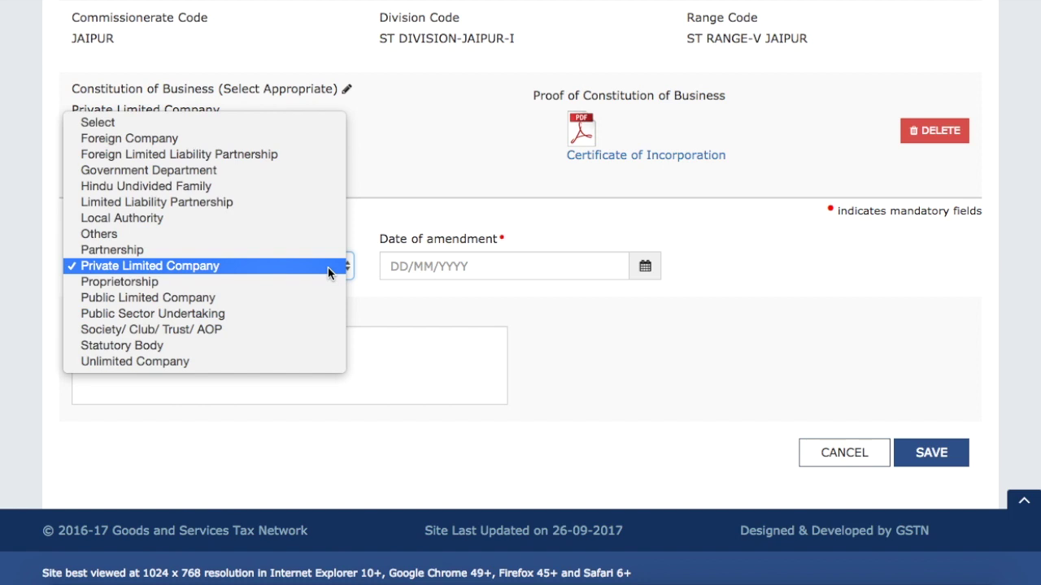
pyautogui.click(328, 267)
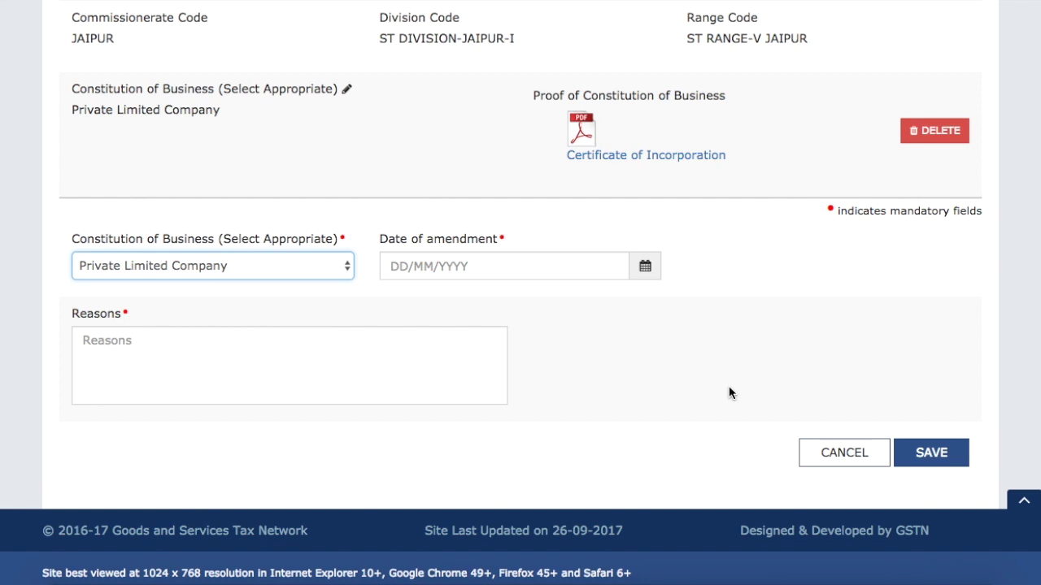
pyautogui.scroll(10, 729, 392)
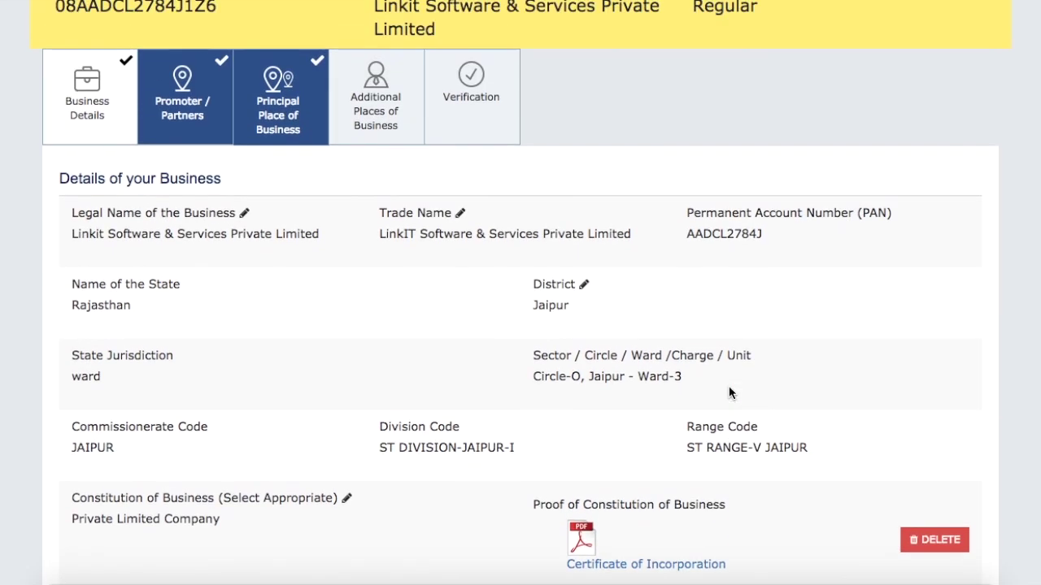
pyautogui.click(192, 129)
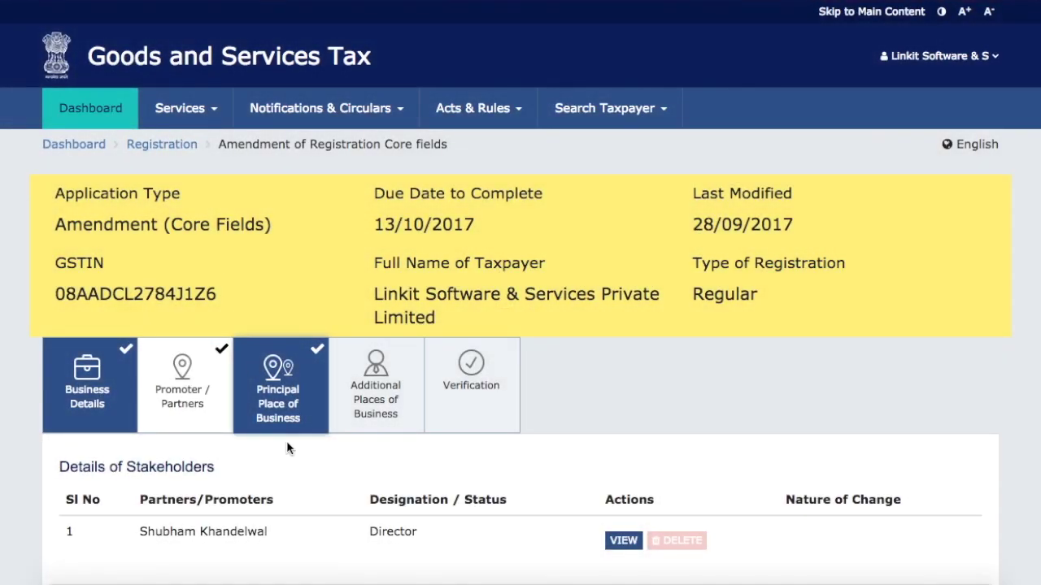
# Review the blank new-stakeholder form, then move to the Principal Place of Business step.
pyautogui.scroll(-2, 298, 467)
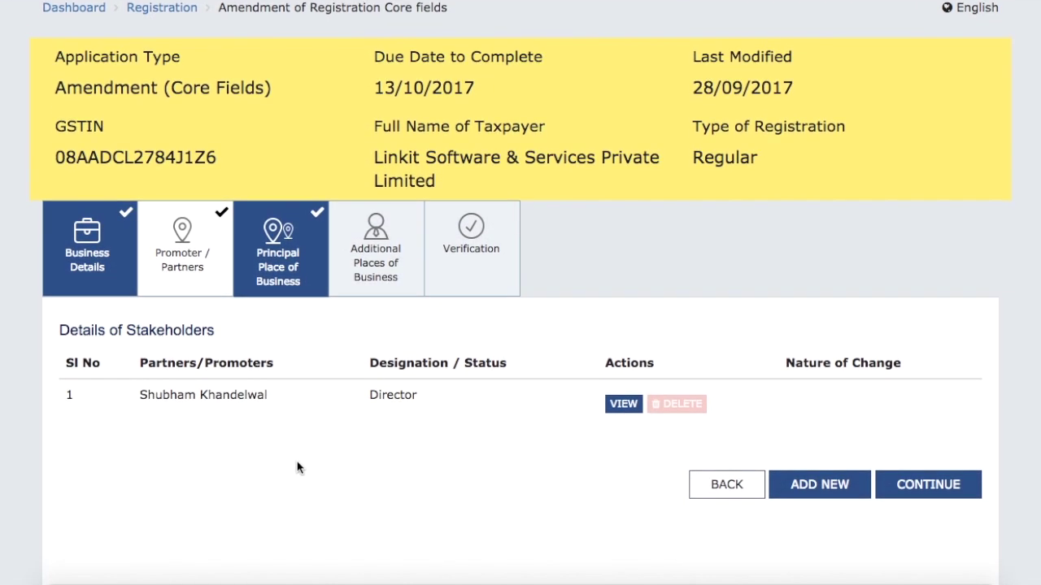
pyautogui.scroll(-1, 297, 468)
pyautogui.click(818, 436)
pyautogui.scroll(-3, 705, 470)
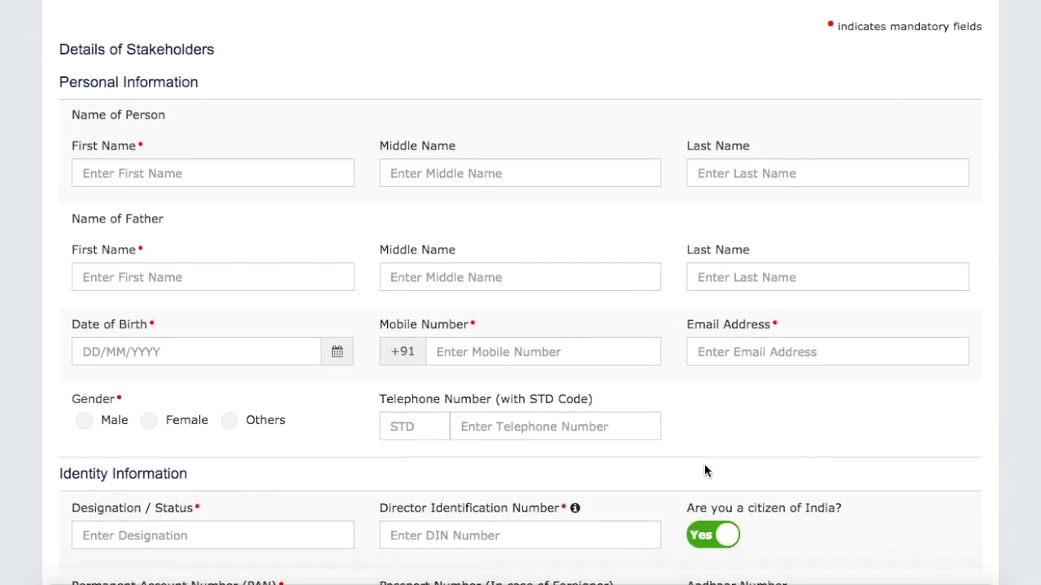
pyautogui.scroll(-2, 705, 471)
pyautogui.scroll(-3, 705, 470)
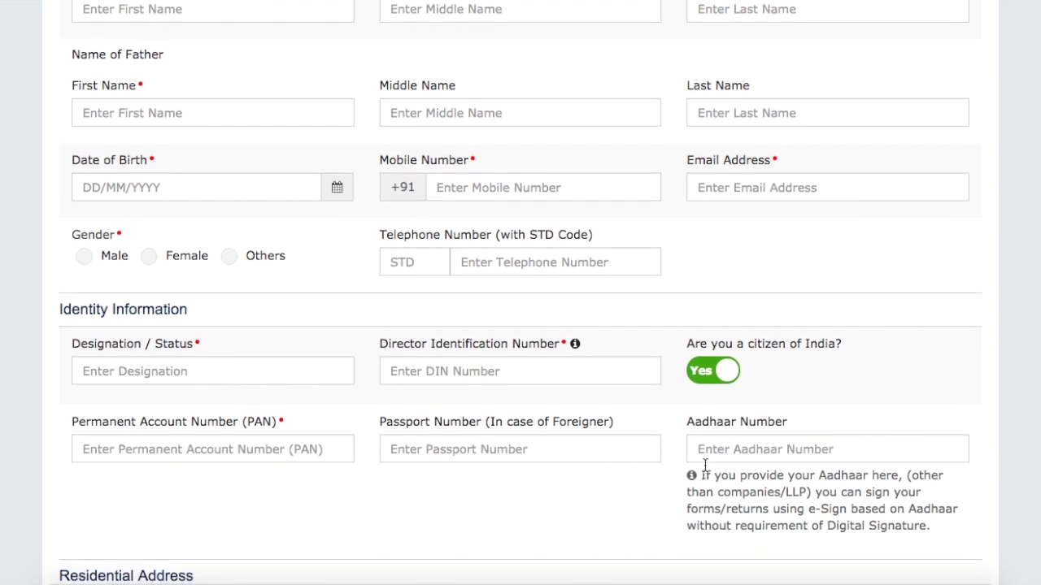
pyautogui.scroll(-4, 705, 470)
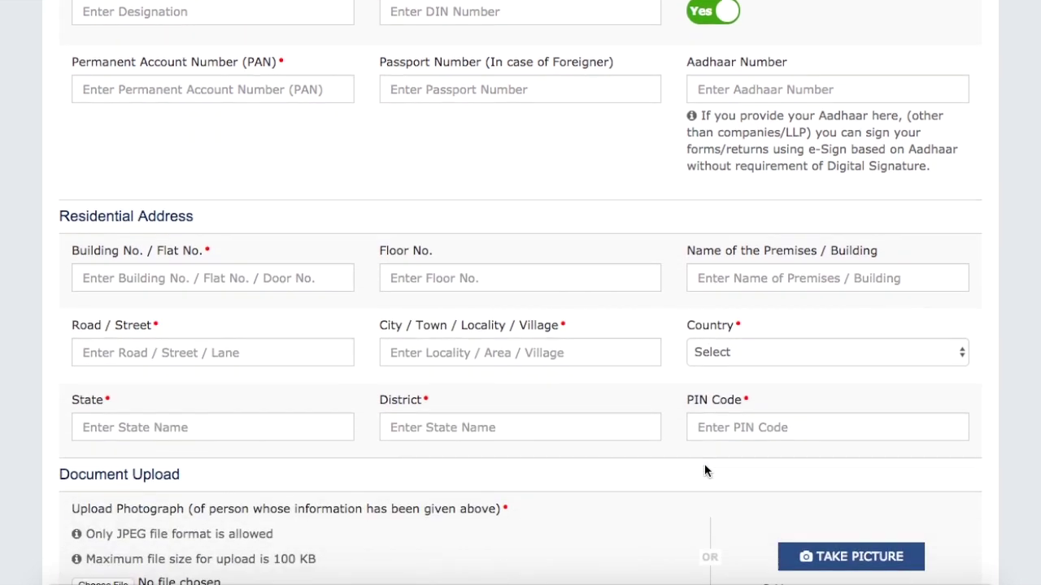
pyautogui.scroll(-2, 705, 468)
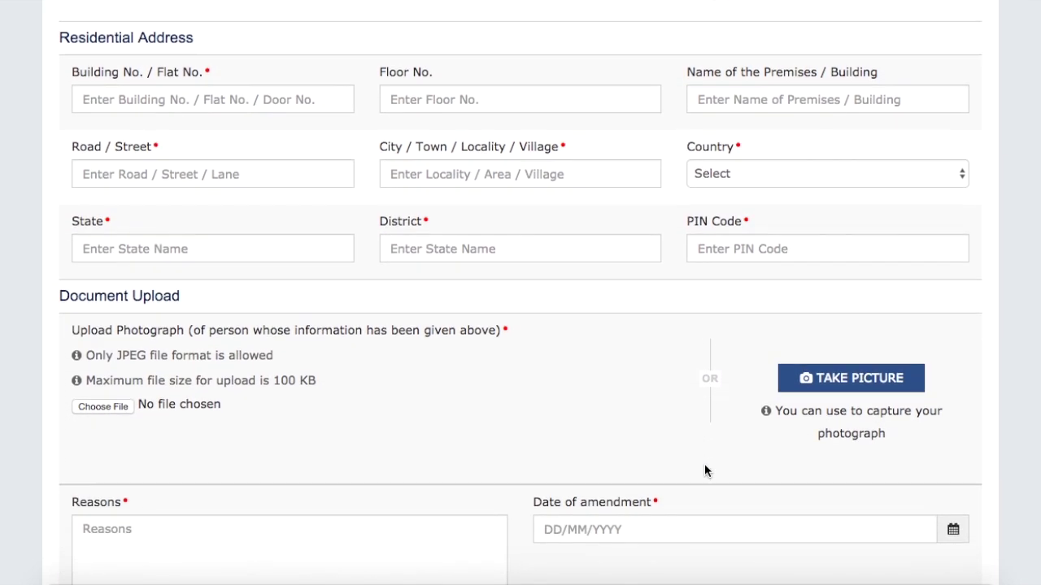
pyautogui.scroll(3, 705, 468)
pyautogui.scroll(-3, 705, 470)
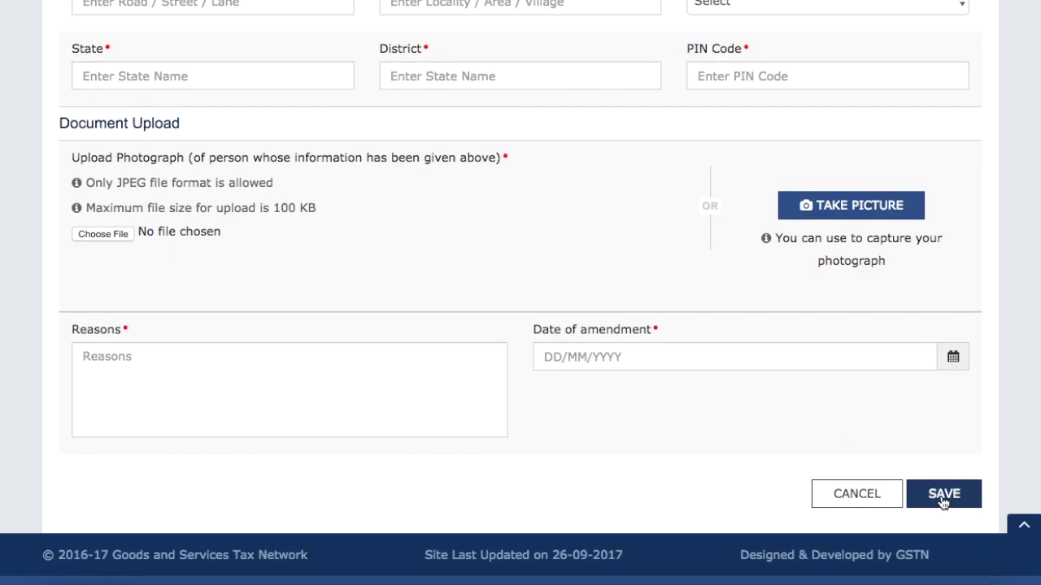
pyautogui.scroll(5, 887, 411)
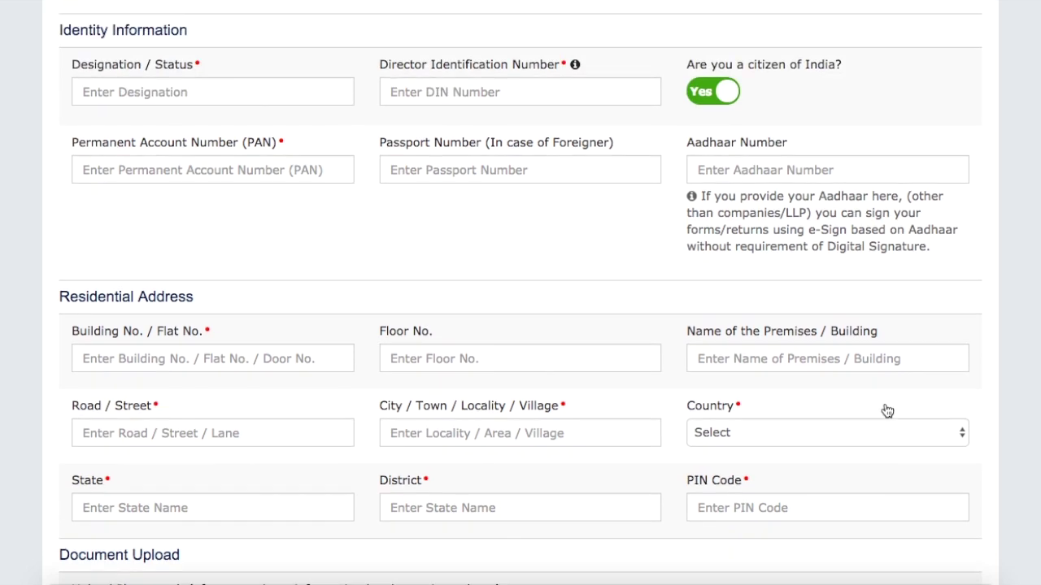
pyautogui.scroll(5, 886, 406)
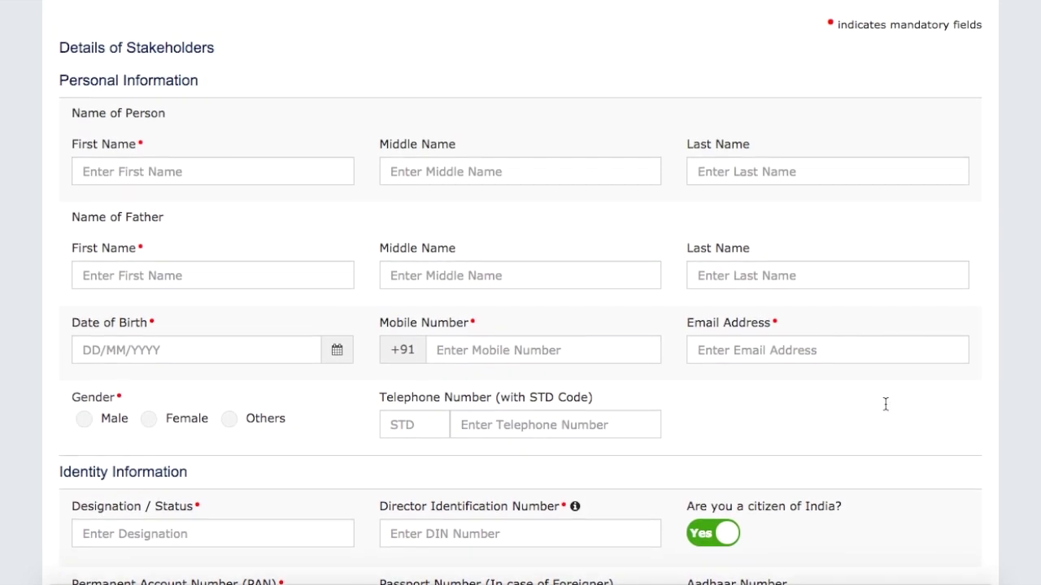
pyautogui.scroll(3, 886, 407)
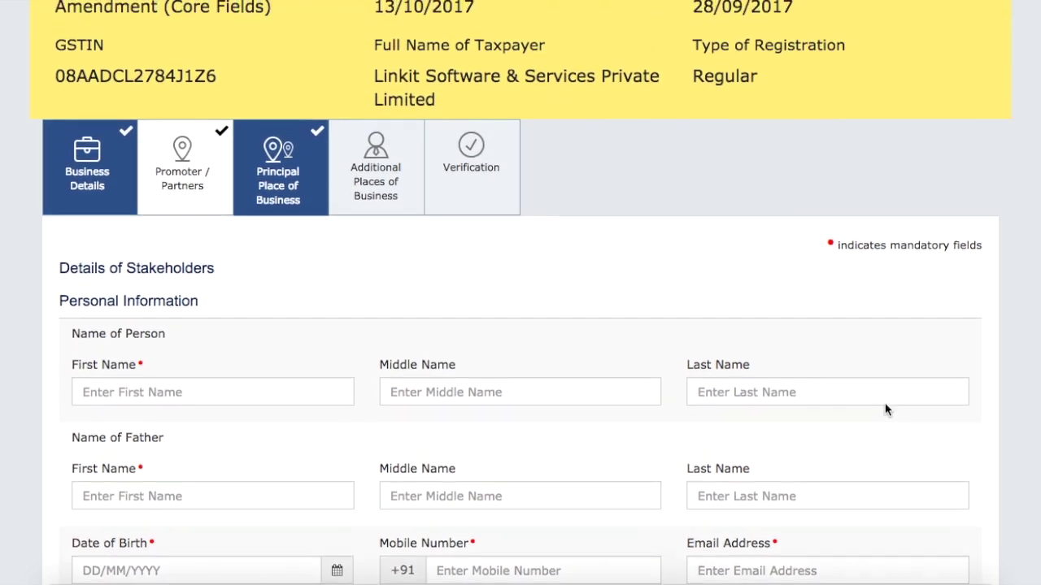
pyautogui.scroll(2, 886, 409)
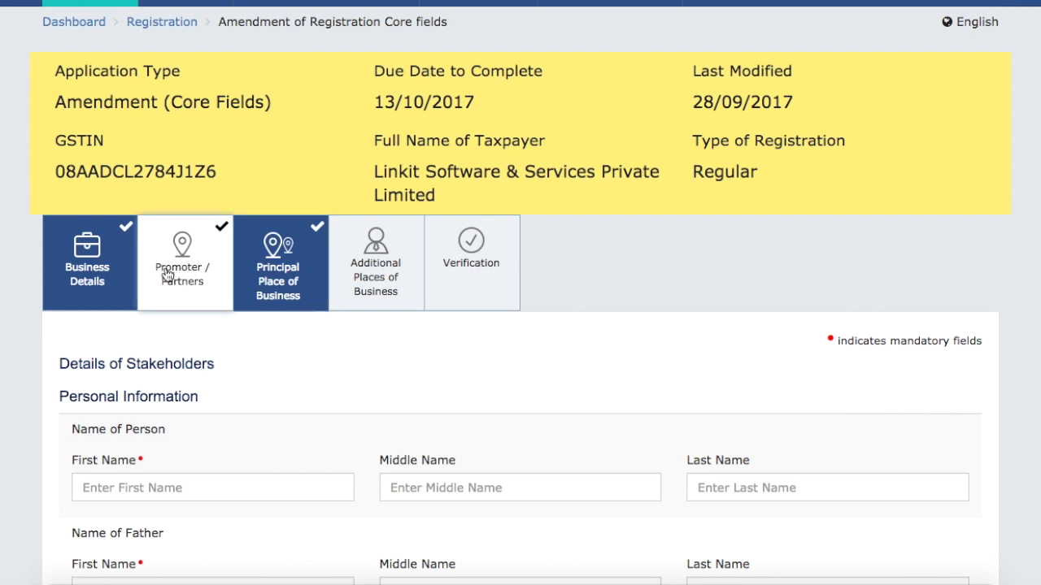
pyautogui.click(252, 280)
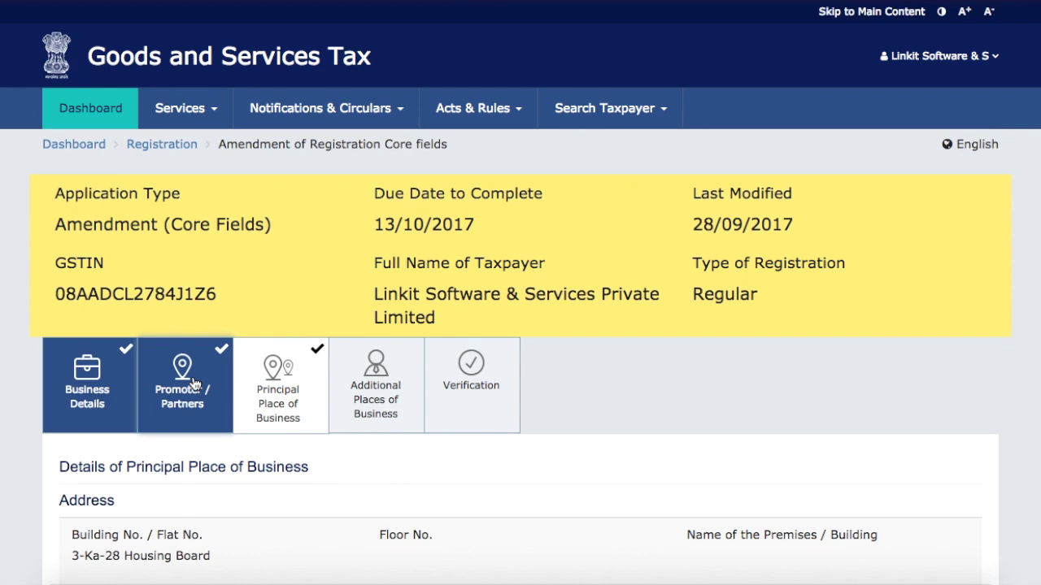
# Check the Promoter / Partners list, then return to the Principal Place of Business details.
pyautogui.click(192, 376)
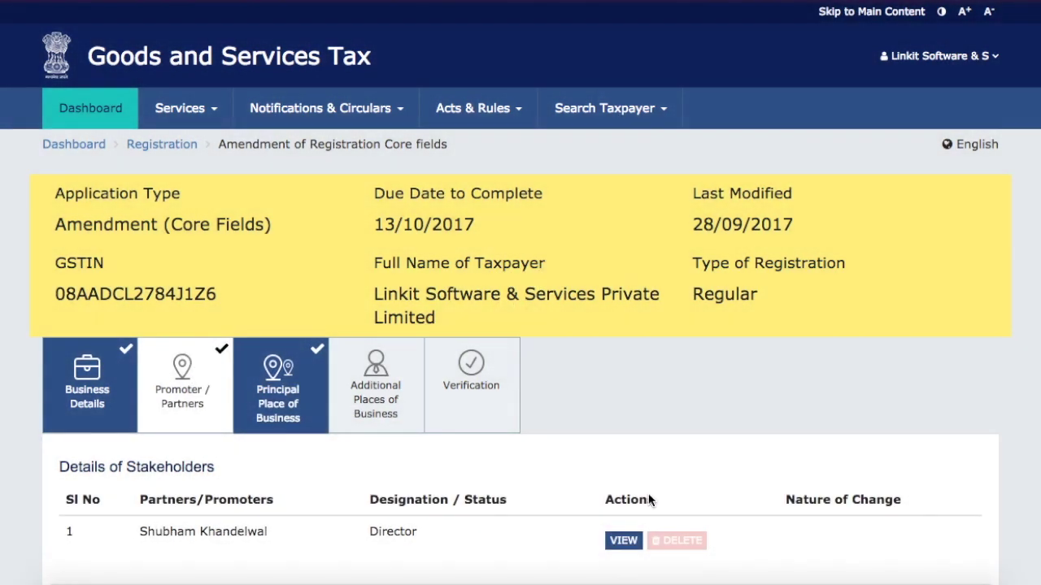
pyautogui.scroll(-2, 589, 487)
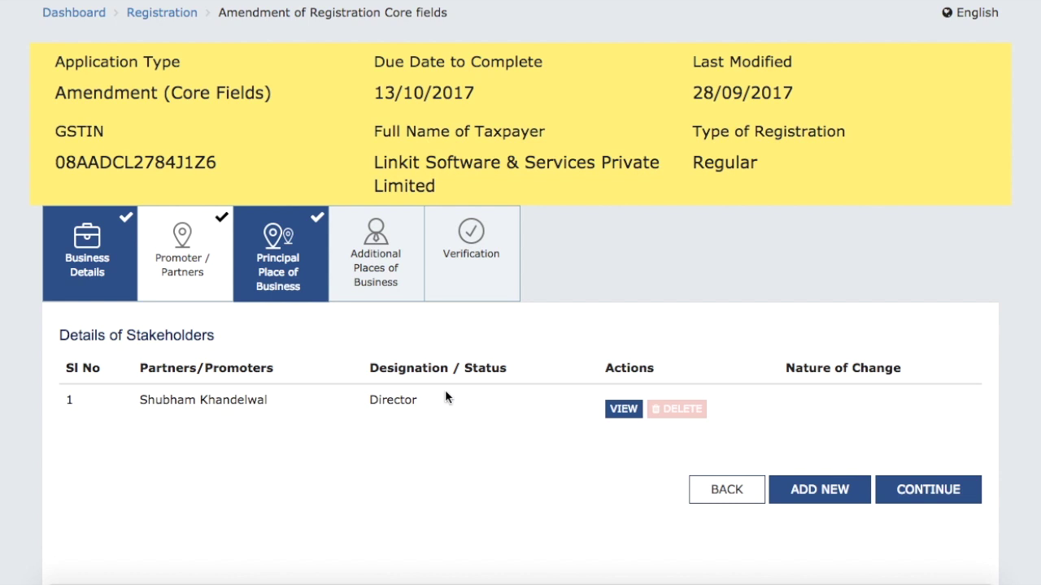
pyautogui.click(288, 265)
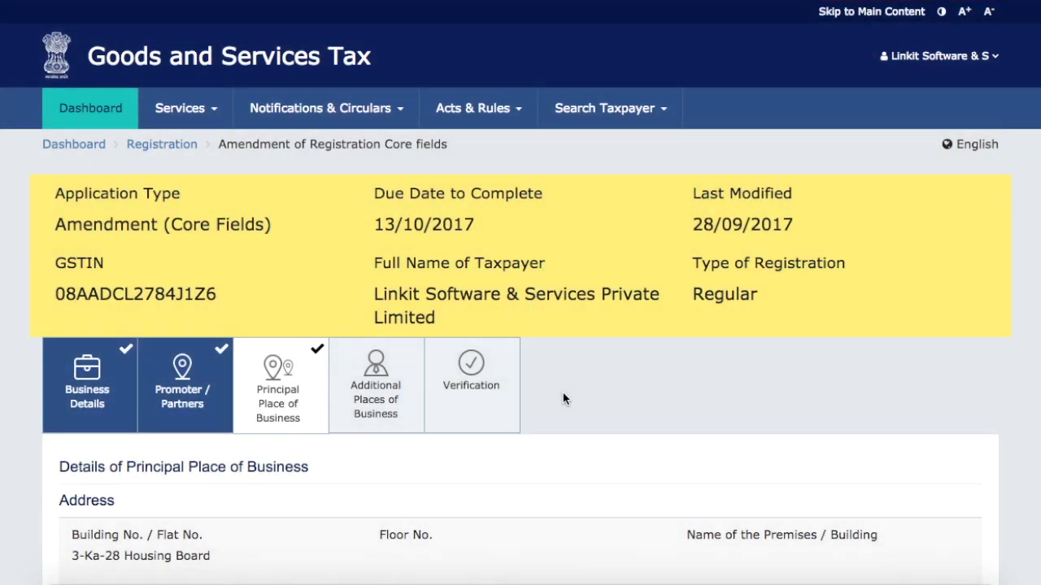
pyautogui.scroll(-2, 563, 395)
pyautogui.scroll(-4, 563, 398)
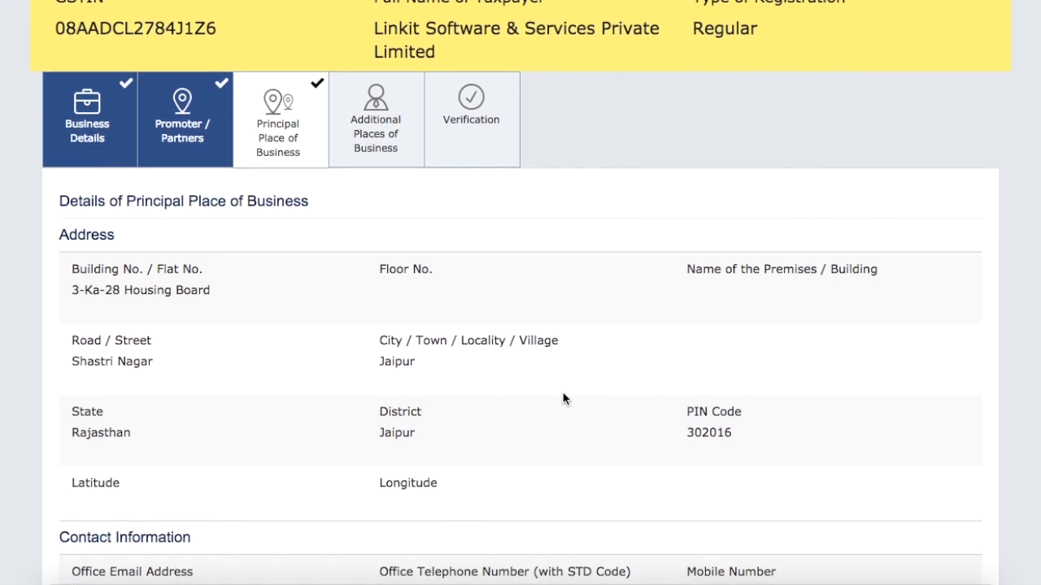
pyautogui.scroll(-4, 563, 398)
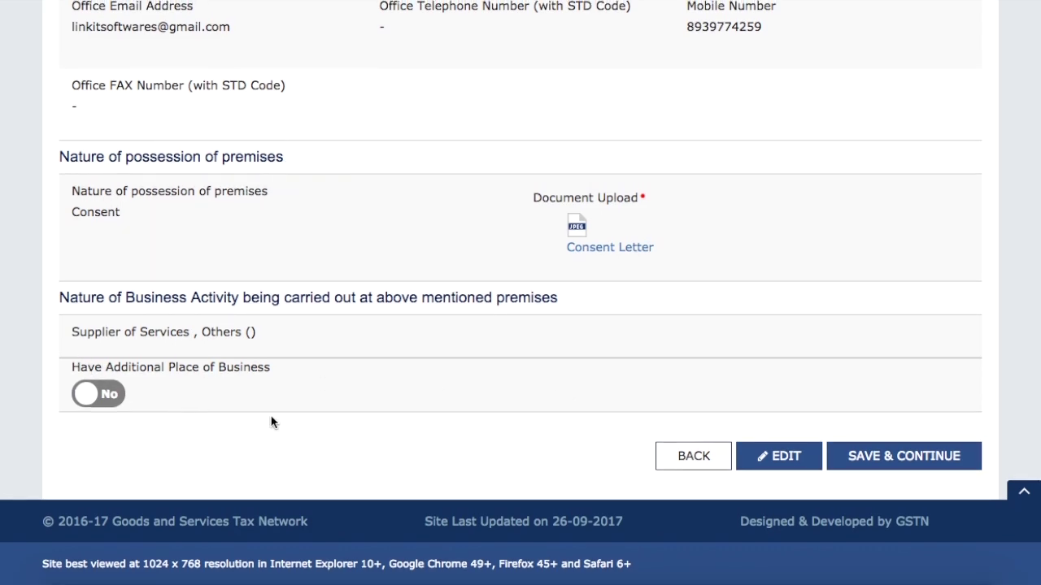
pyautogui.scroll(10, 302, 424)
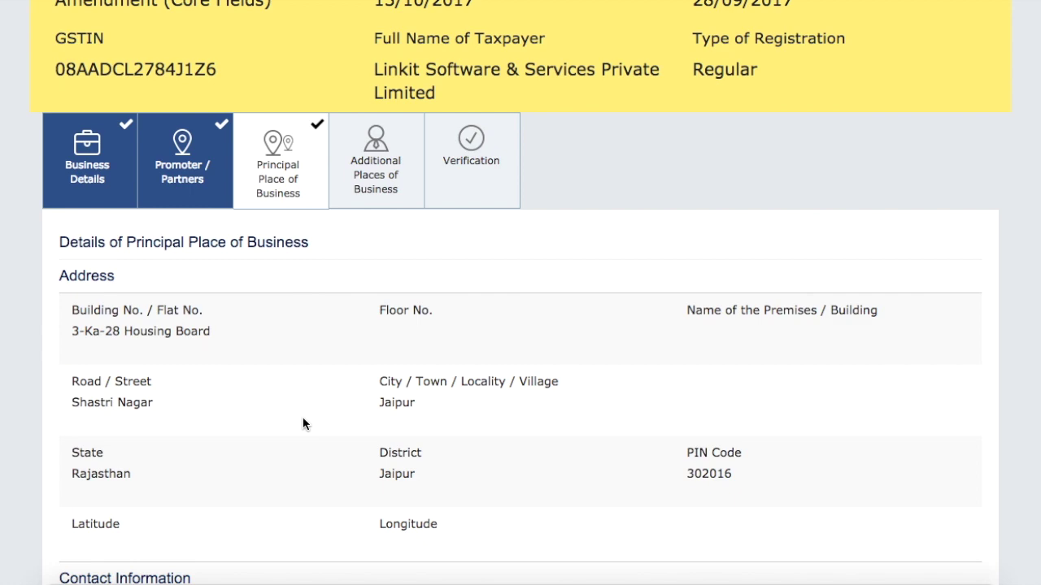
pyautogui.scroll(-10, 302, 417)
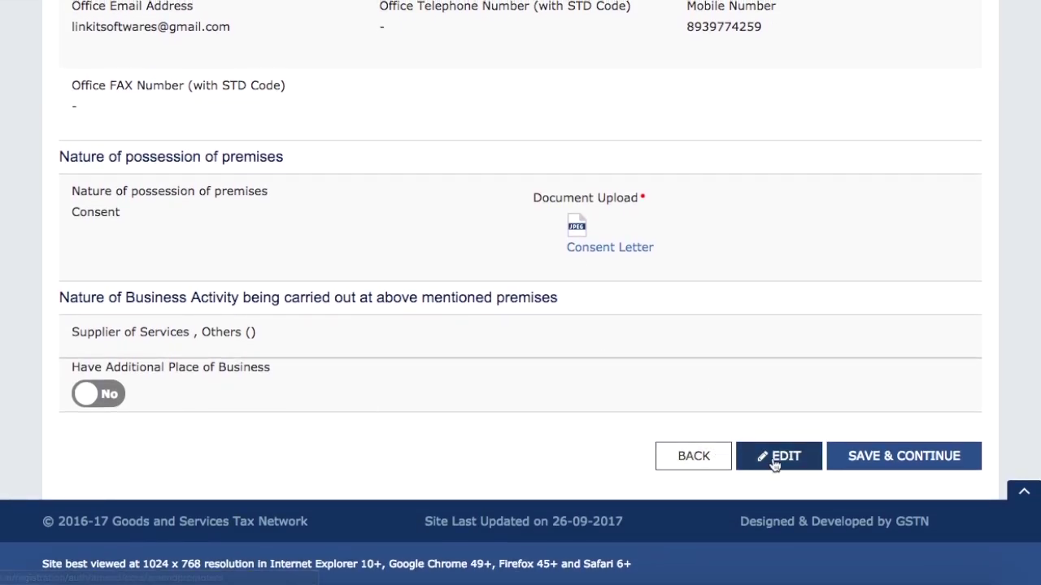
# Make the principal business address editable, review its fields, then go to Additional Places of Business.
pyautogui.click(775, 457)
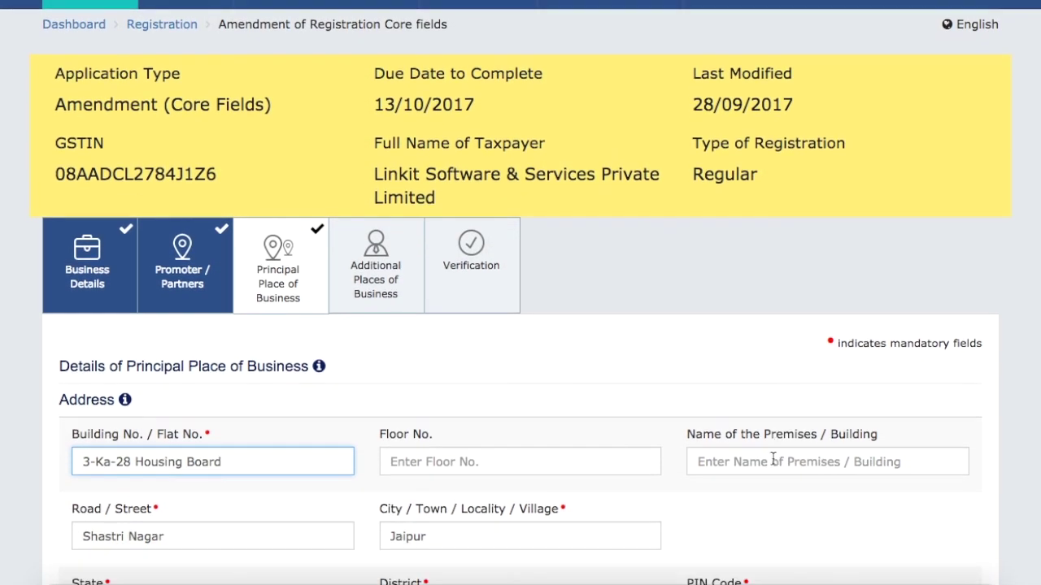
pyautogui.scroll(-5, 773, 461)
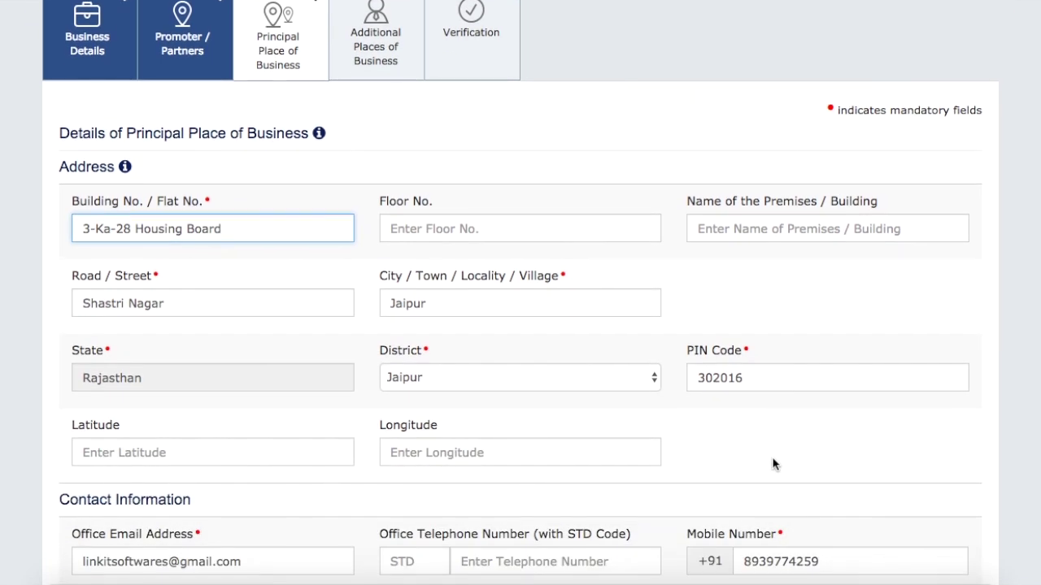
pyautogui.scroll(-3, 772, 464)
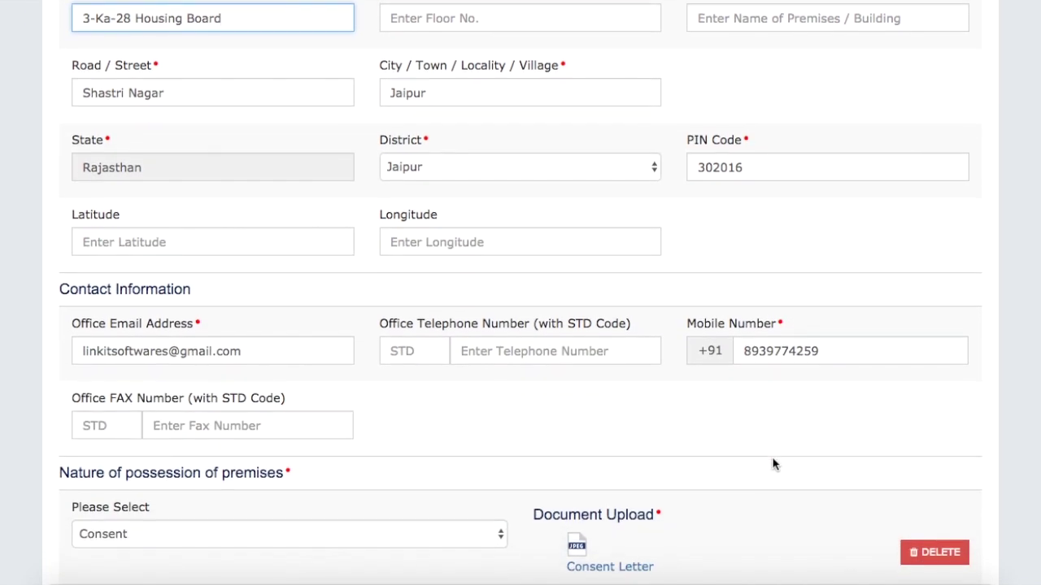
pyautogui.scroll(-3, 773, 464)
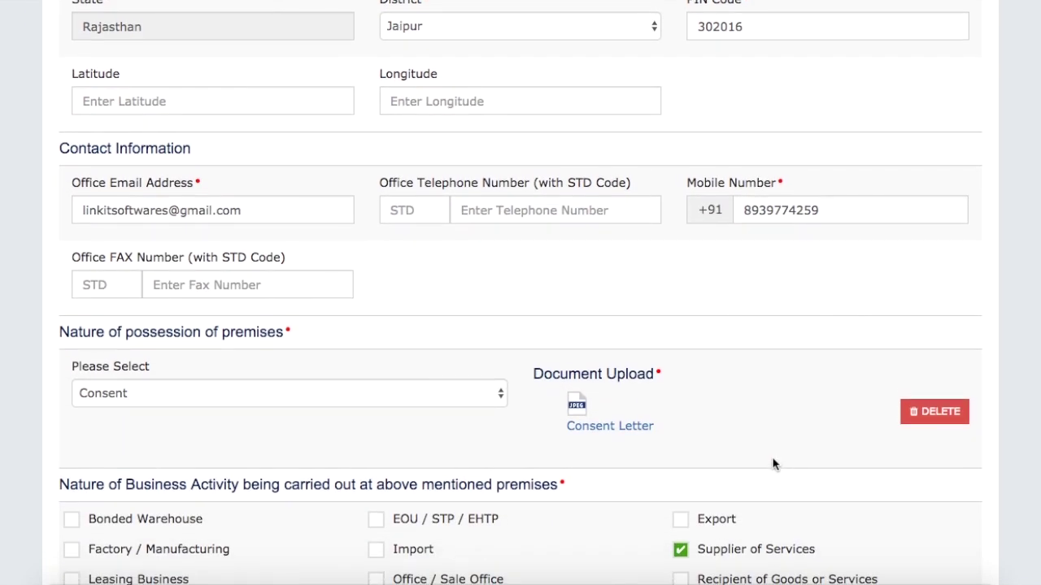
pyautogui.scroll(-2, 774, 464)
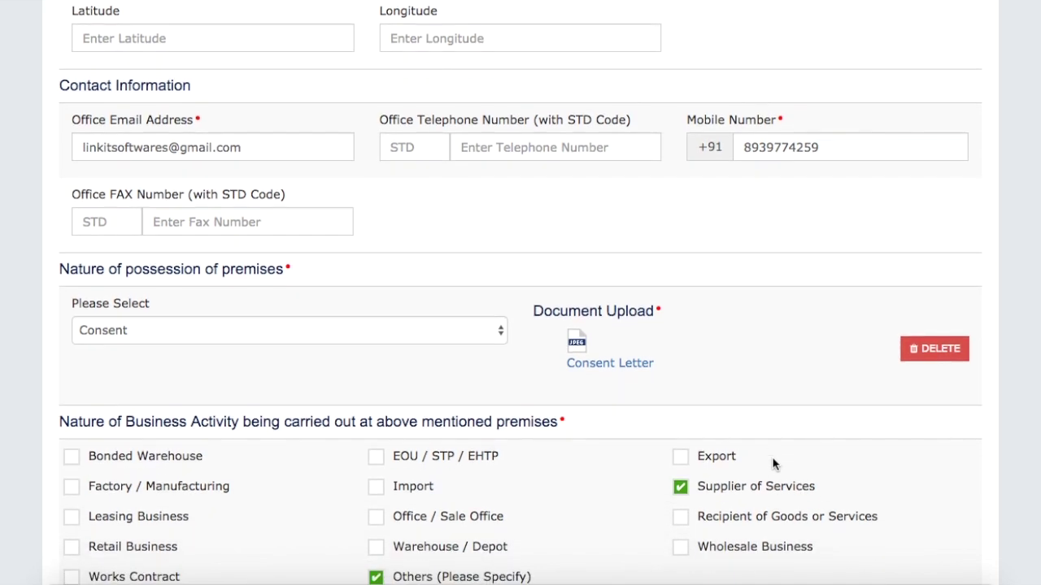
pyautogui.scroll(-3, 774, 463)
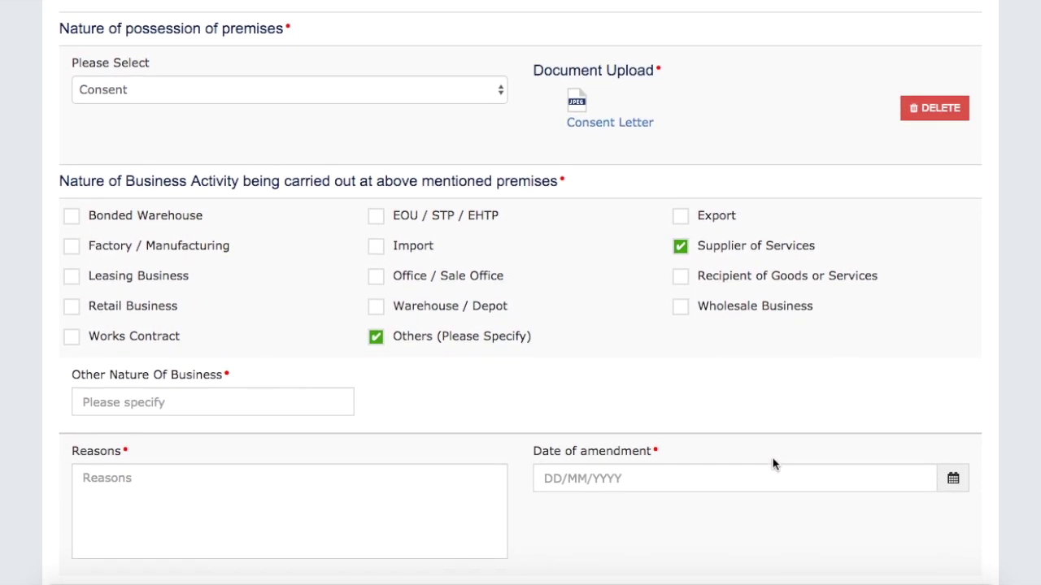
pyautogui.scroll(-3, 773, 463)
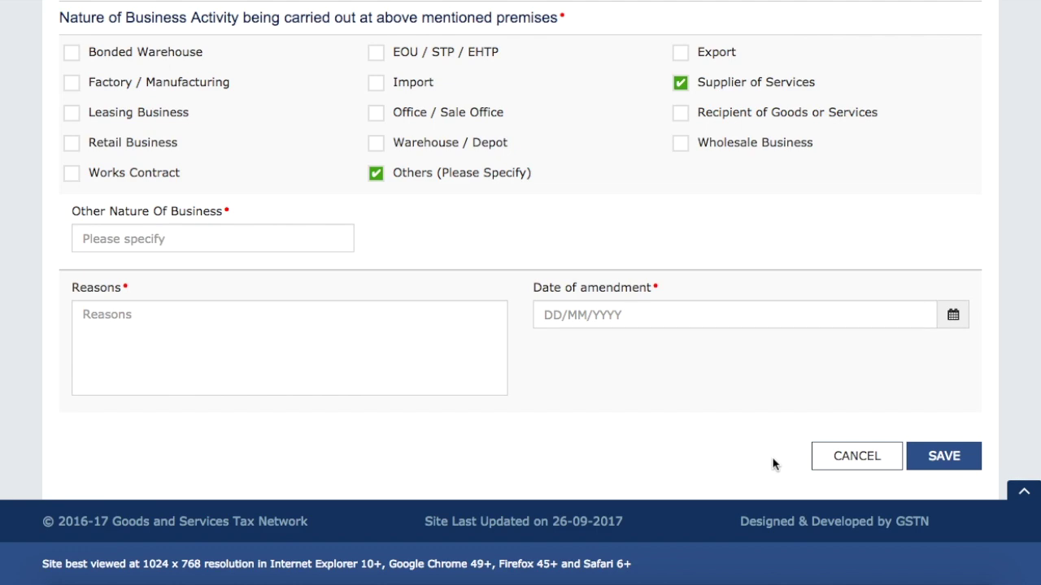
pyautogui.scroll(10, 773, 464)
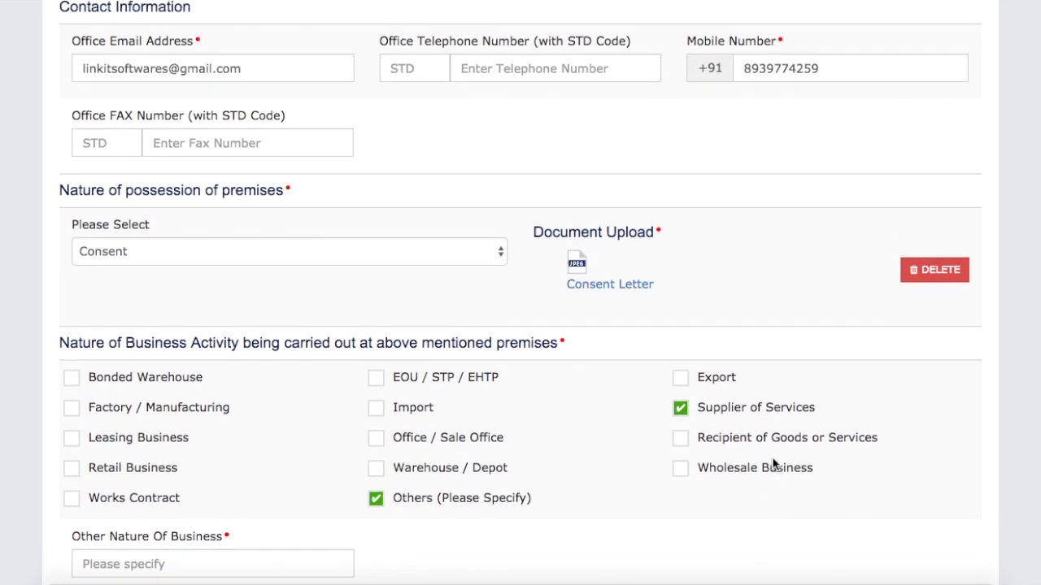
pyautogui.scroll(6, 773, 464)
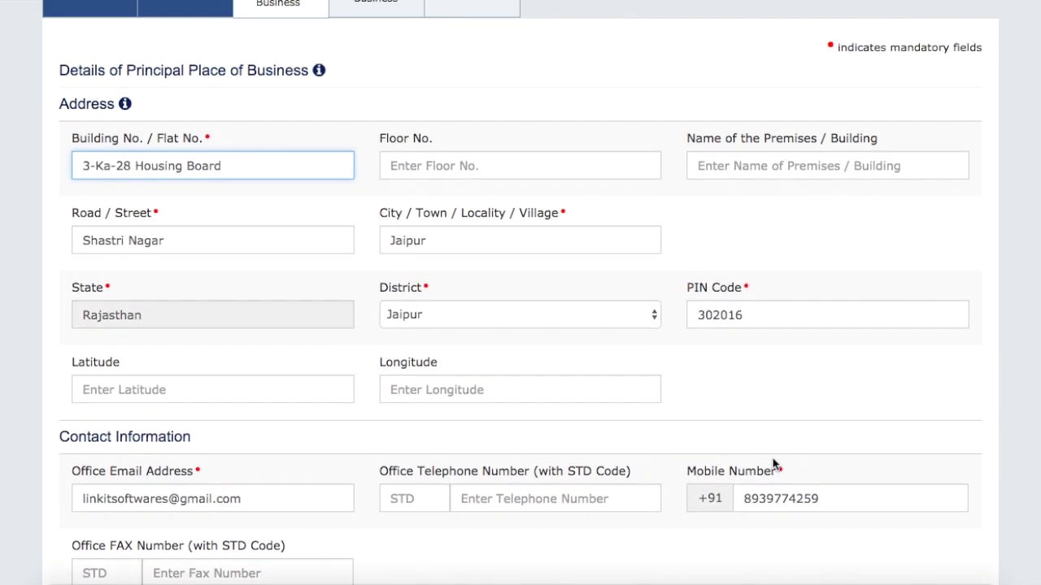
pyautogui.scroll(2, 773, 464)
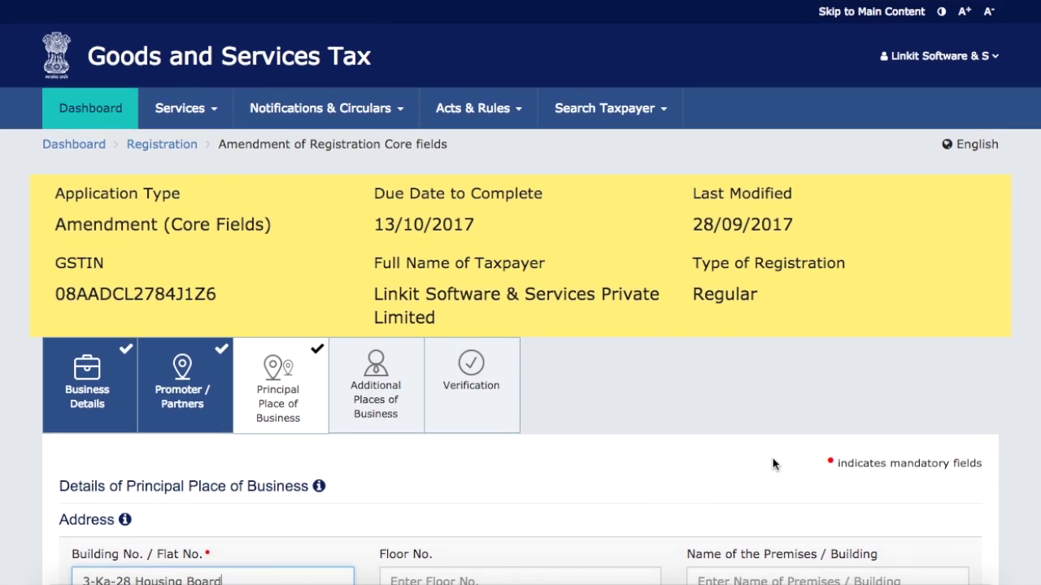
pyautogui.scroll(-10, 774, 464)
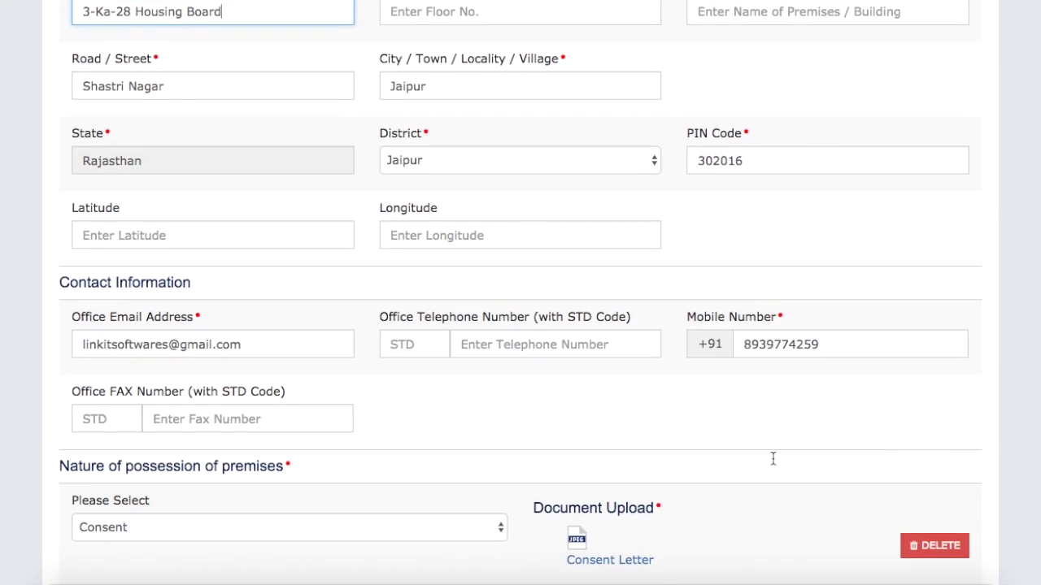
pyautogui.scroll(13, 774, 464)
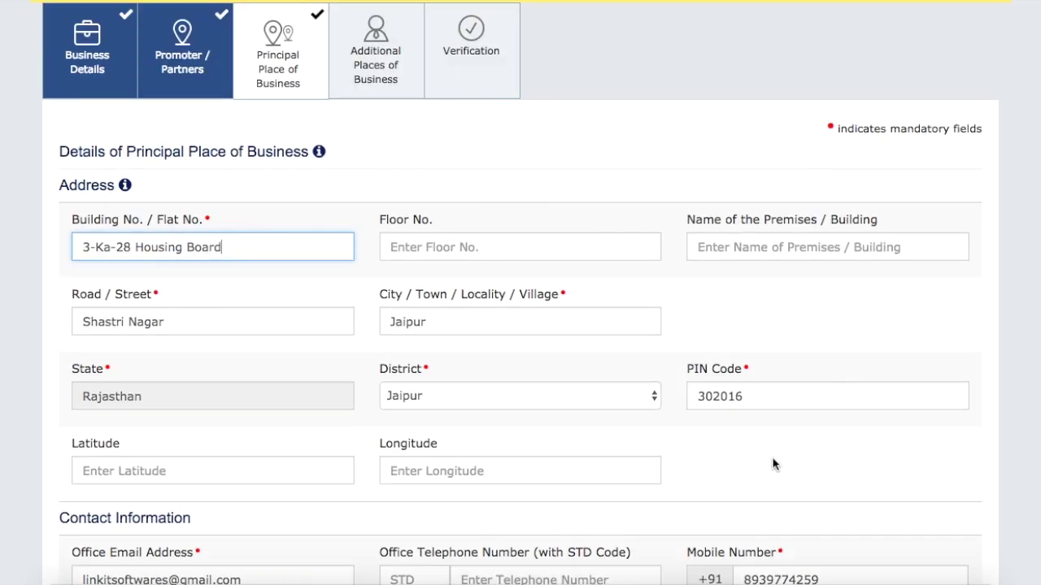
pyautogui.click(393, 391)
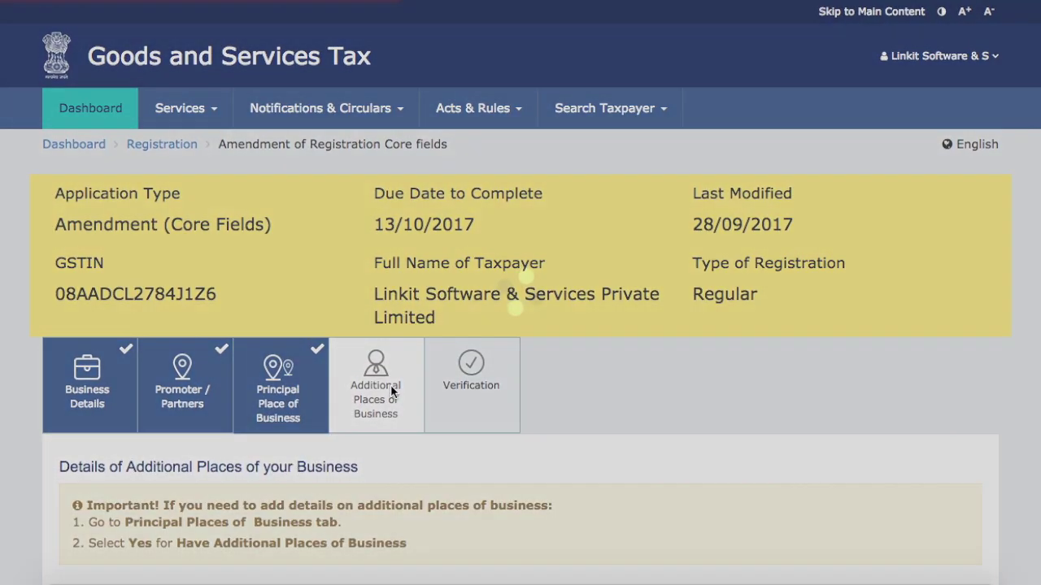
# Review the core-fields Verification step without signing, then return to the Registration page.
pyautogui.scroll(-2, 594, 449)
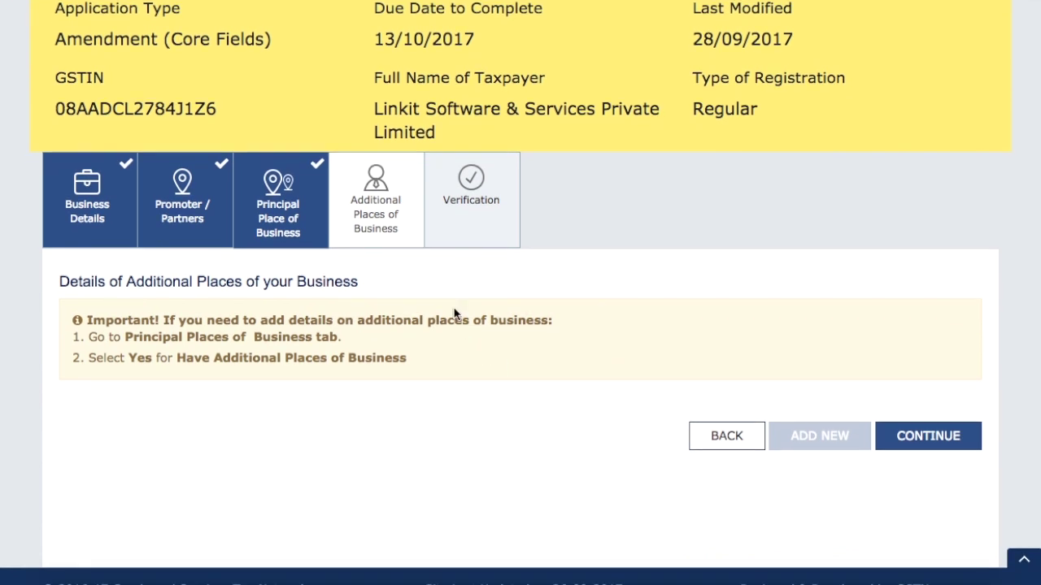
pyautogui.click(474, 213)
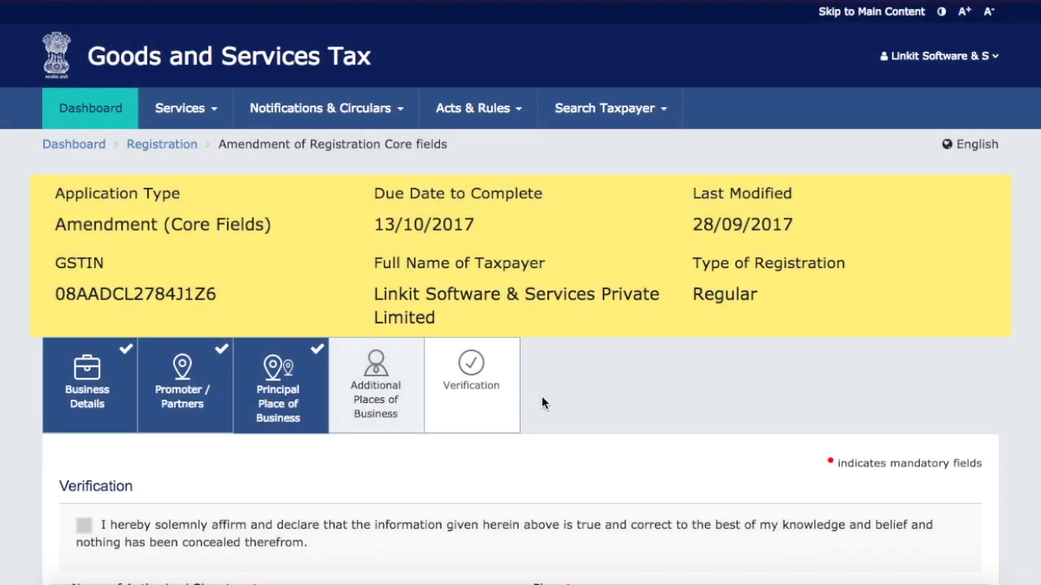
pyautogui.scroll(-2, 511, 458)
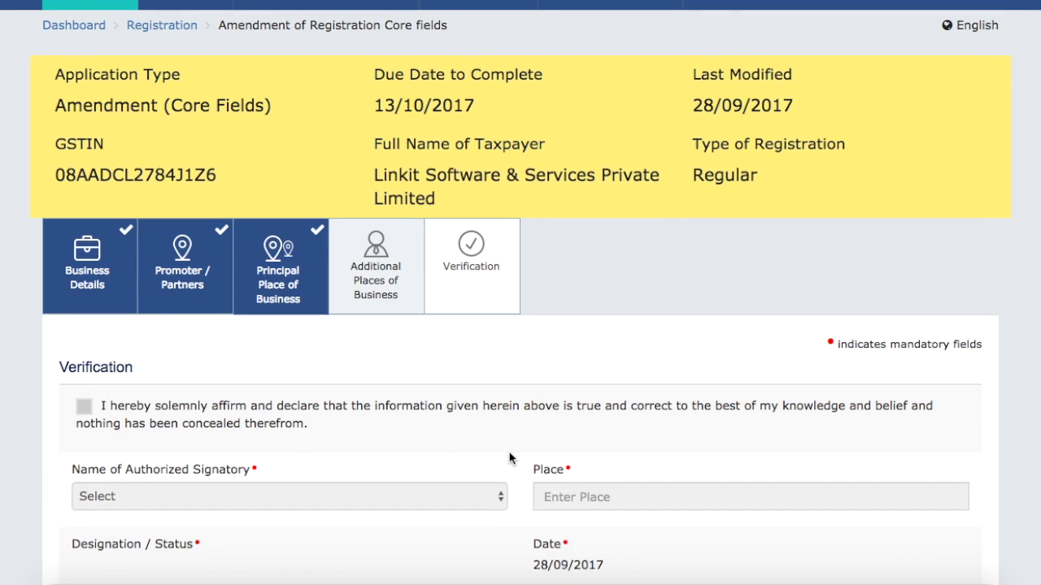
pyautogui.scroll(-1, 510, 458)
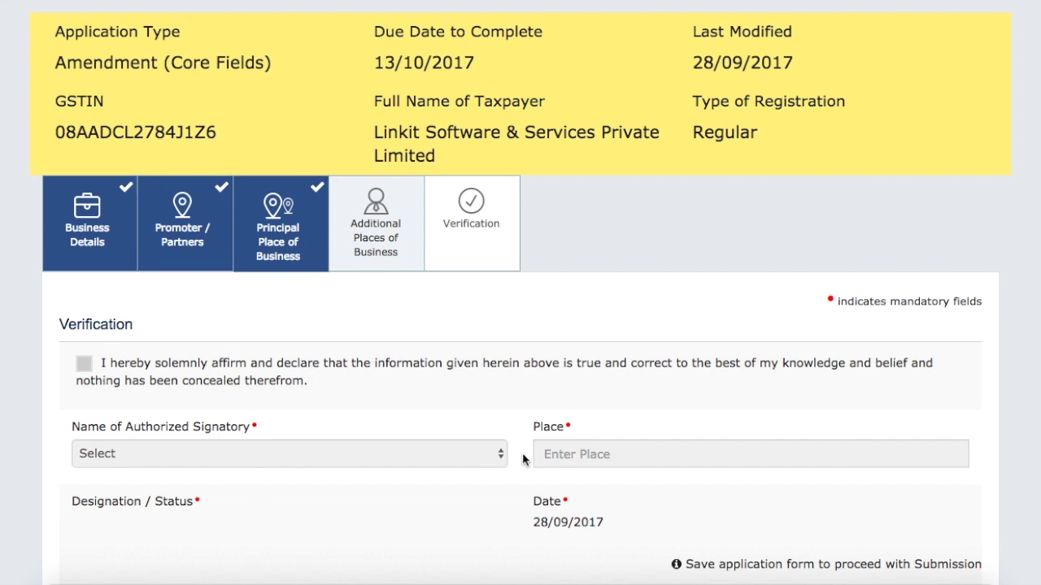
pyautogui.scroll(-3, 565, 466)
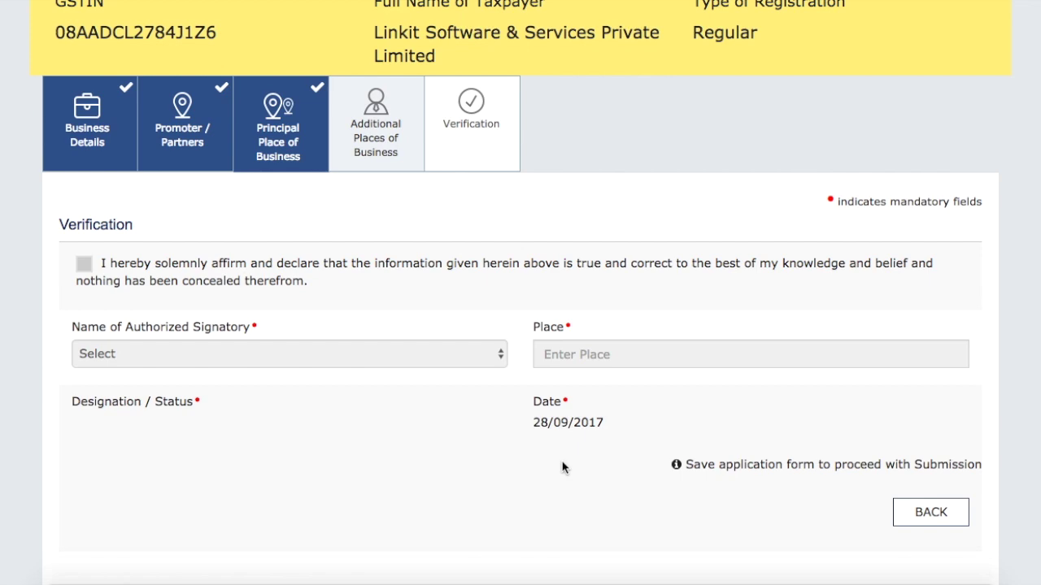
pyautogui.scroll(-1, 564, 466)
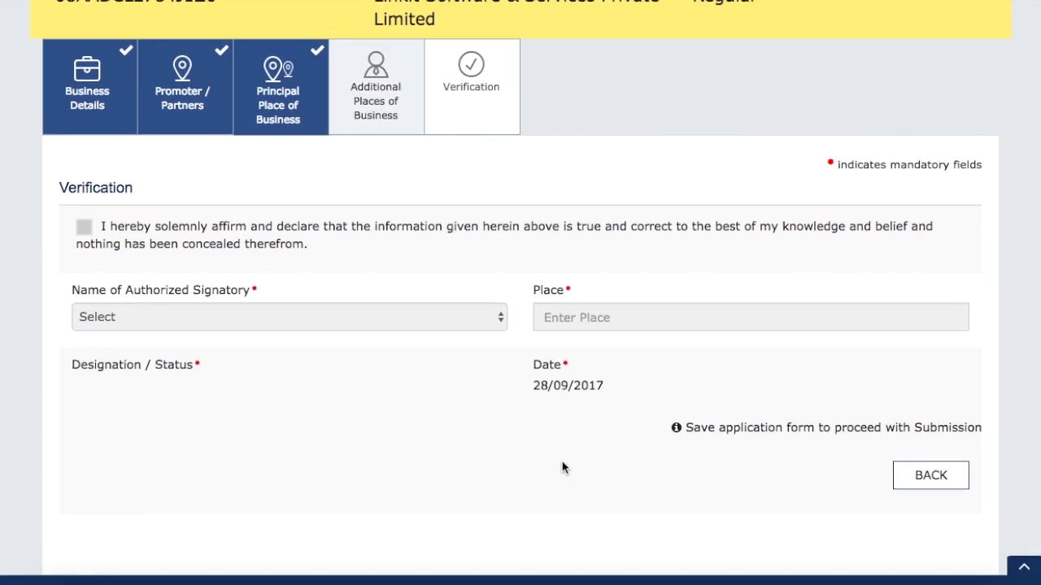
pyautogui.scroll(-2, 564, 466)
pyautogui.scroll(6, 561, 464)
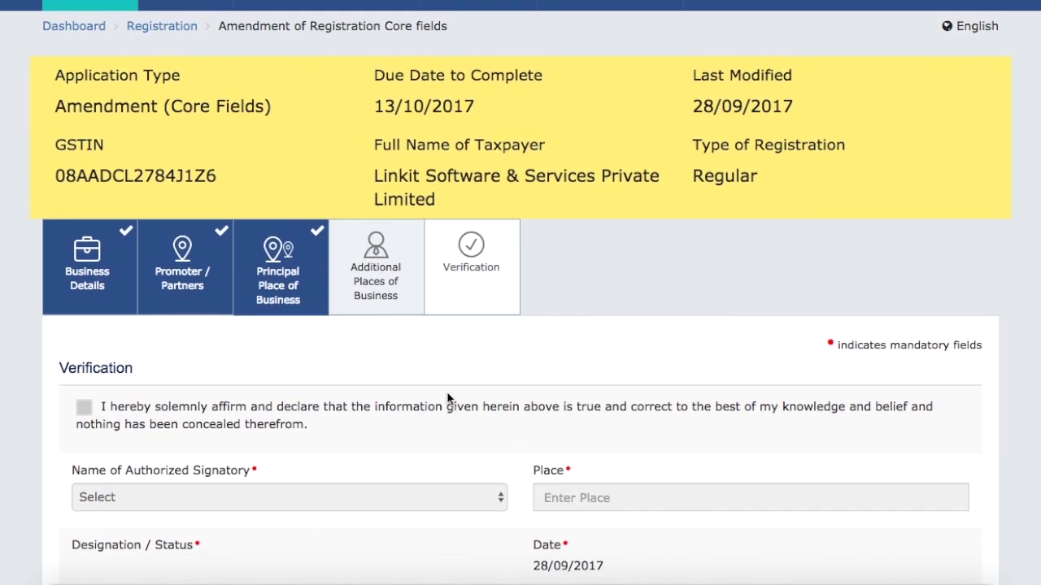
pyautogui.scroll(3, 446, 394)
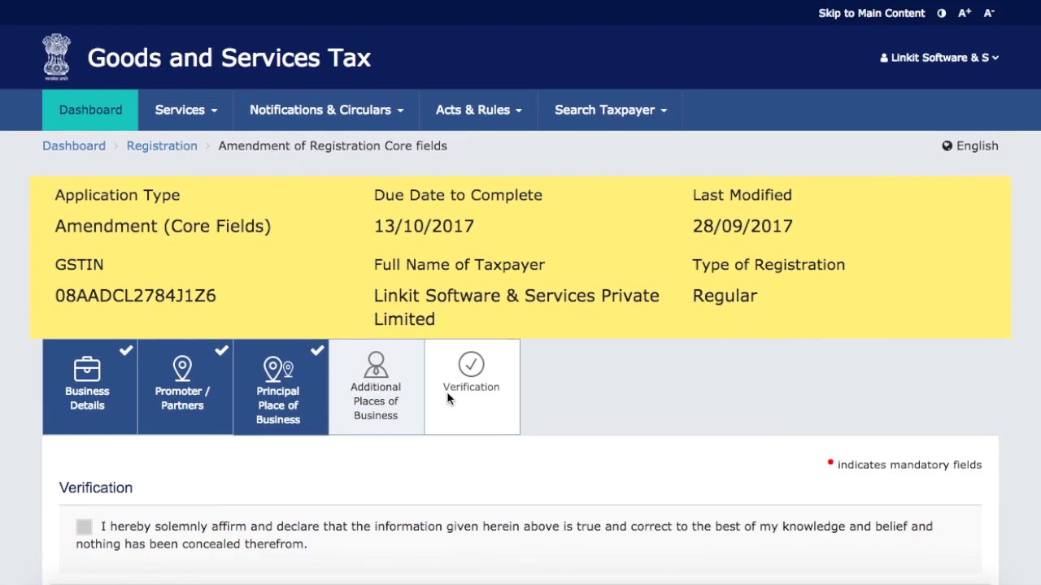
pyautogui.click(180, 151)
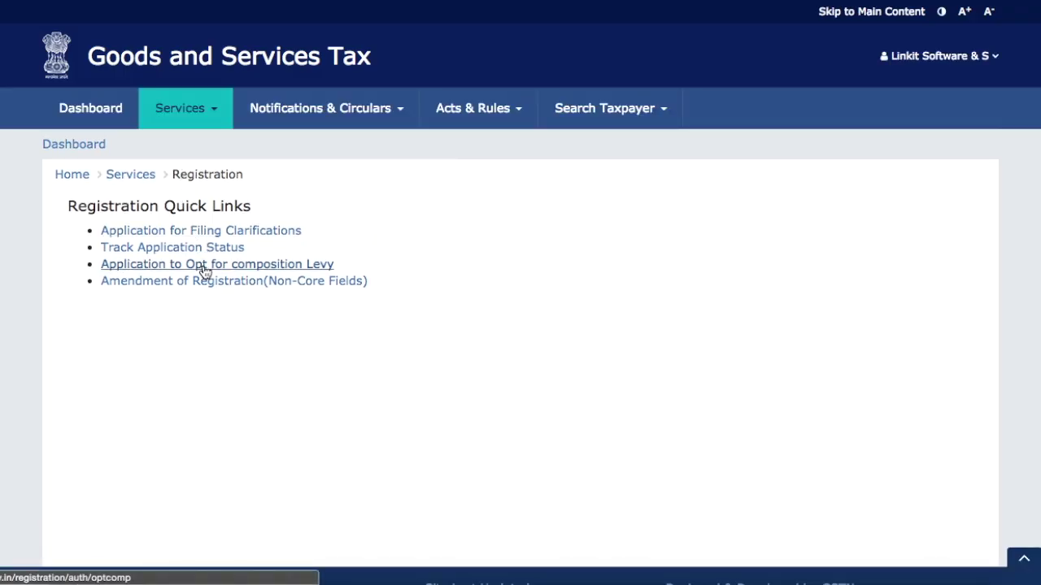
# Open the Non-Core Fields amendment, review Business Details, then view the Goods and Services step.
pyautogui.click(207, 282)
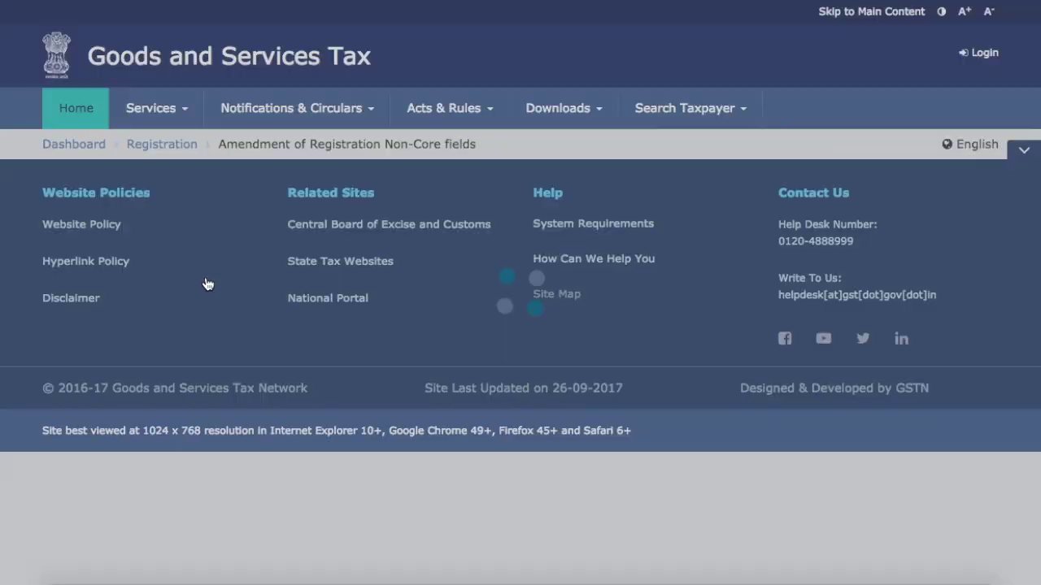
pyautogui.scroll(-6, 207, 283)
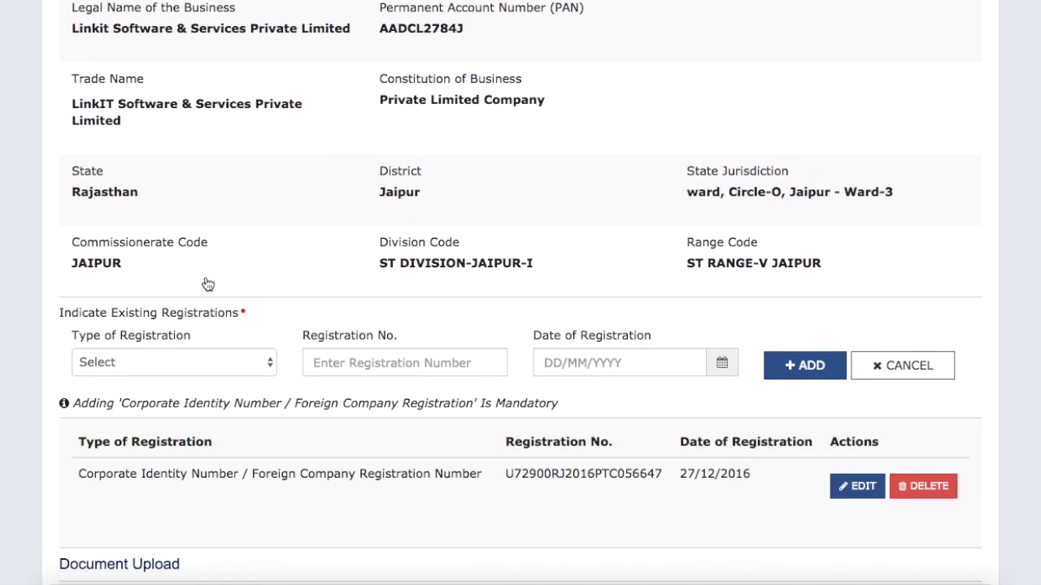
pyautogui.scroll(-3, 207, 283)
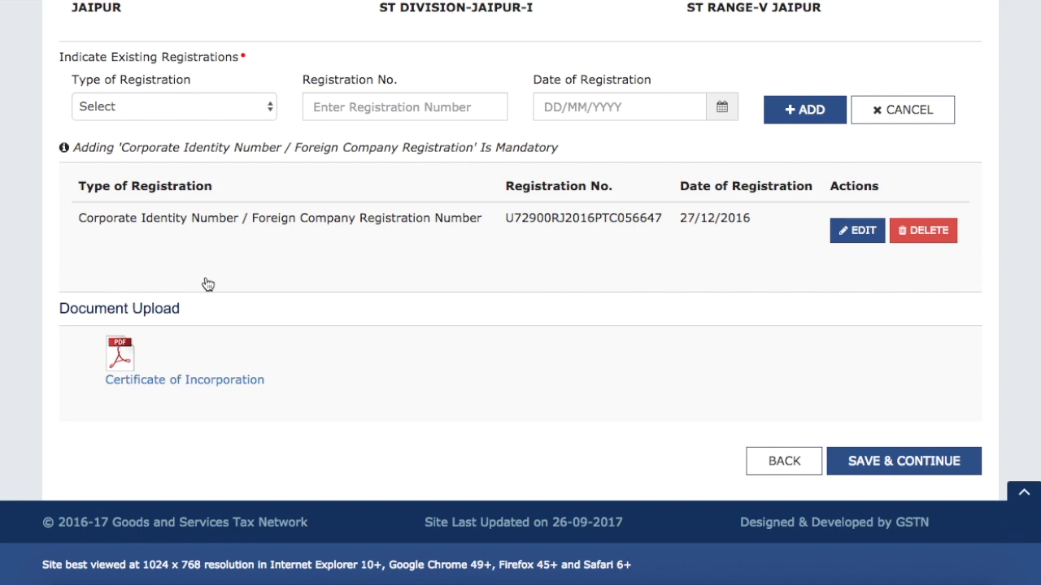
pyautogui.scroll(6, 207, 284)
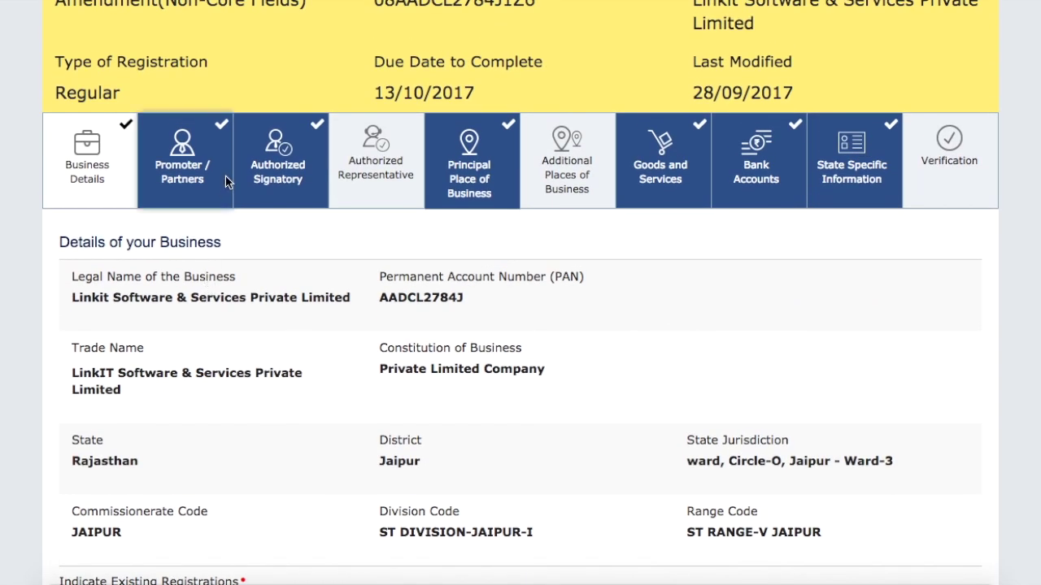
pyautogui.click(663, 187)
pyautogui.scroll(-3, 456, 539)
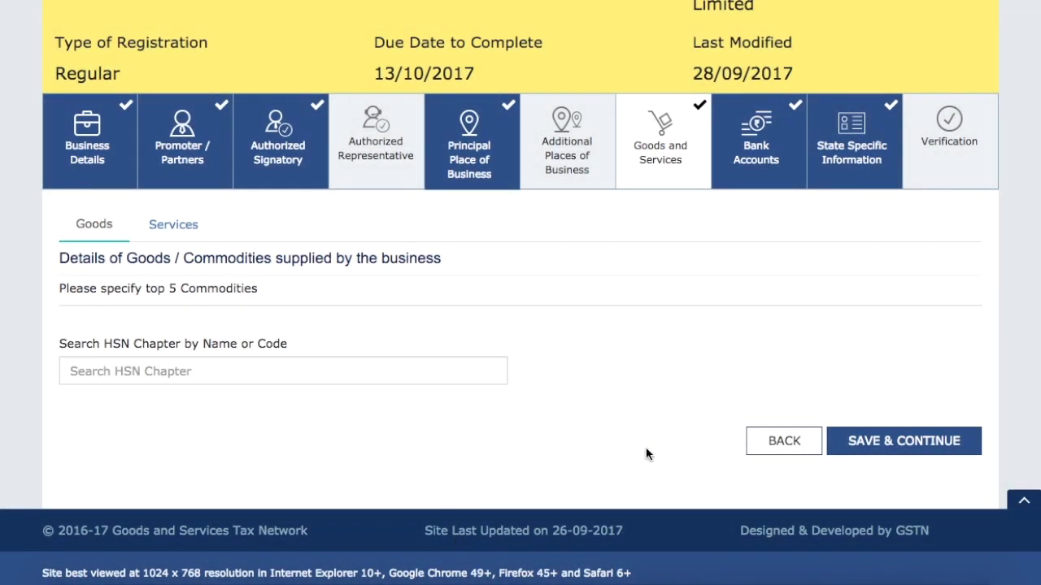
pyautogui.scroll(3, 680, 374)
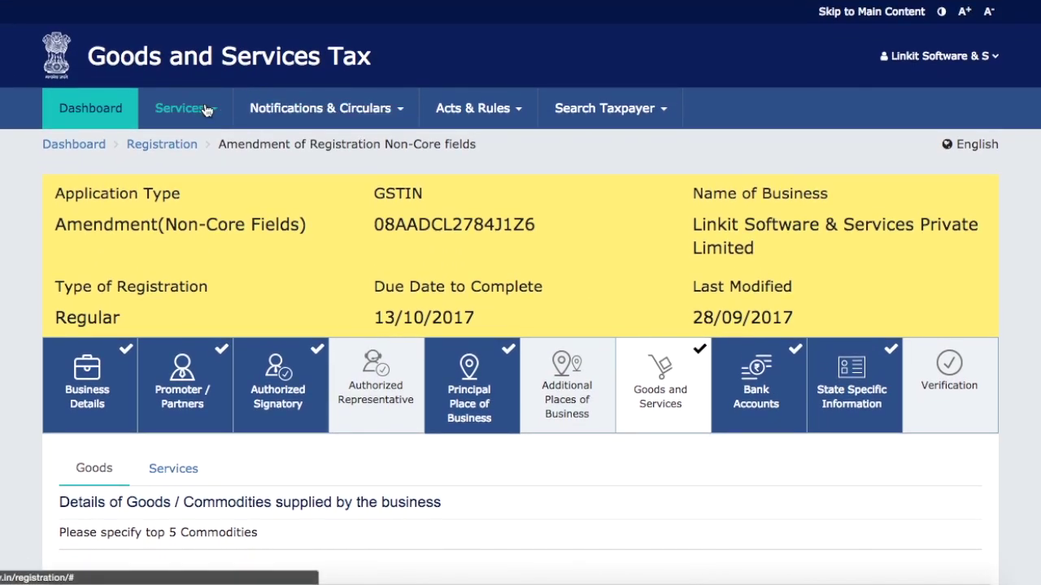
# Open Services > Registration > Application to Opt for Composition Levy and review the form.
pyautogui.moveTo(208, 110)
pyautogui.moveTo(86, 146)
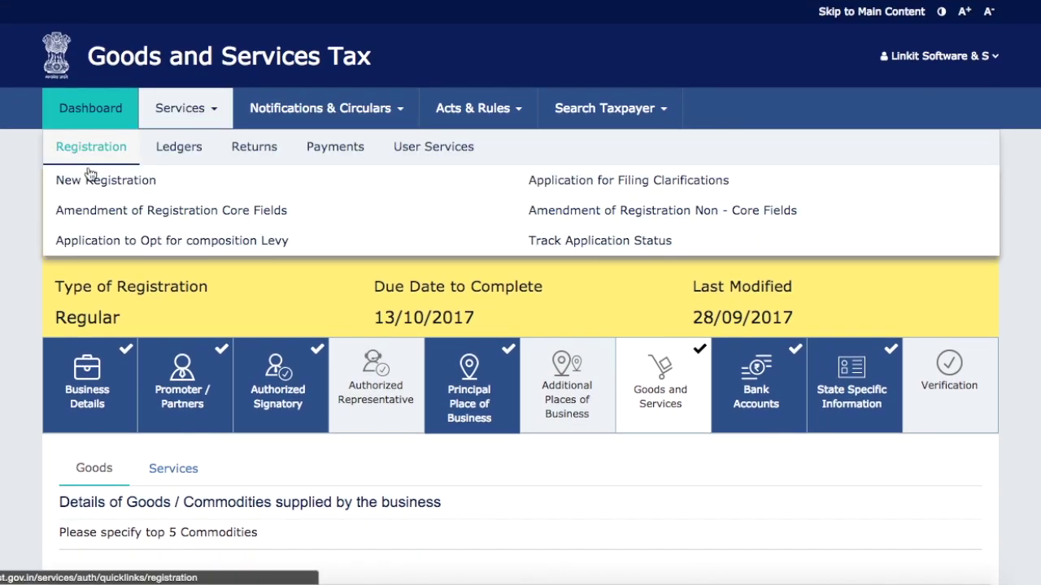
pyautogui.click(125, 238)
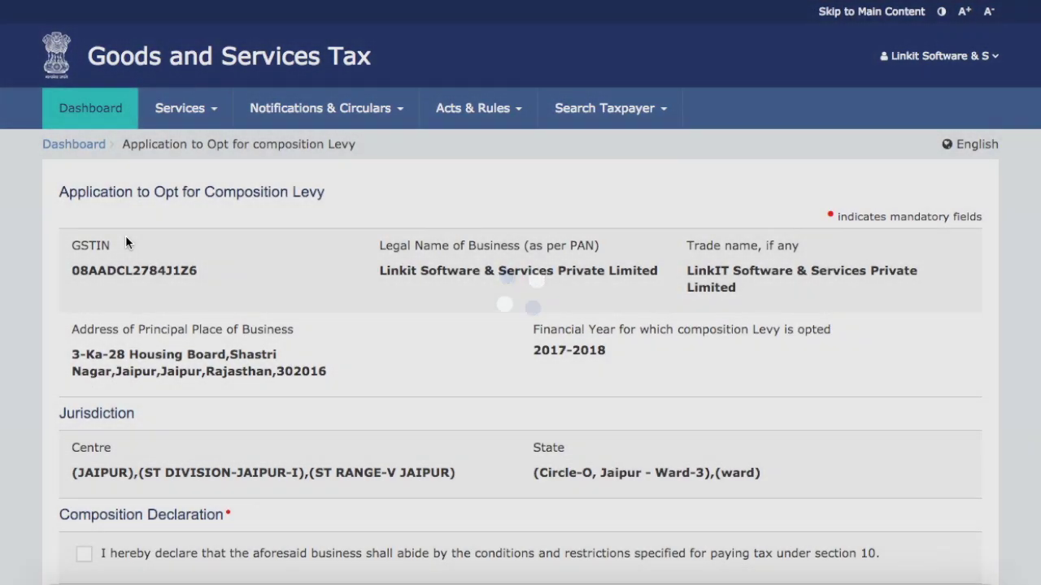
pyautogui.scroll(-2, 126, 237)
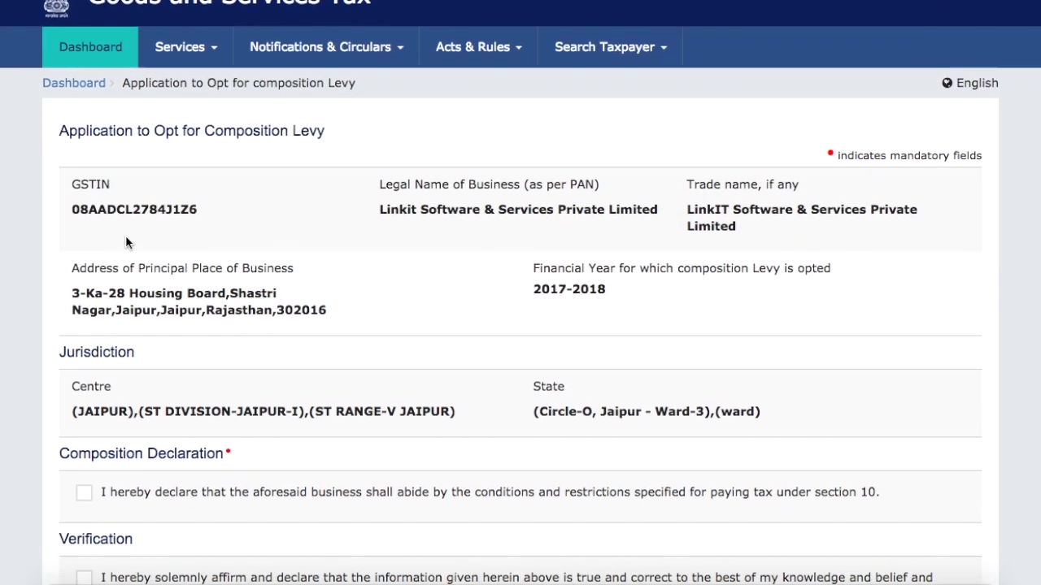
pyautogui.scroll(-2, 126, 241)
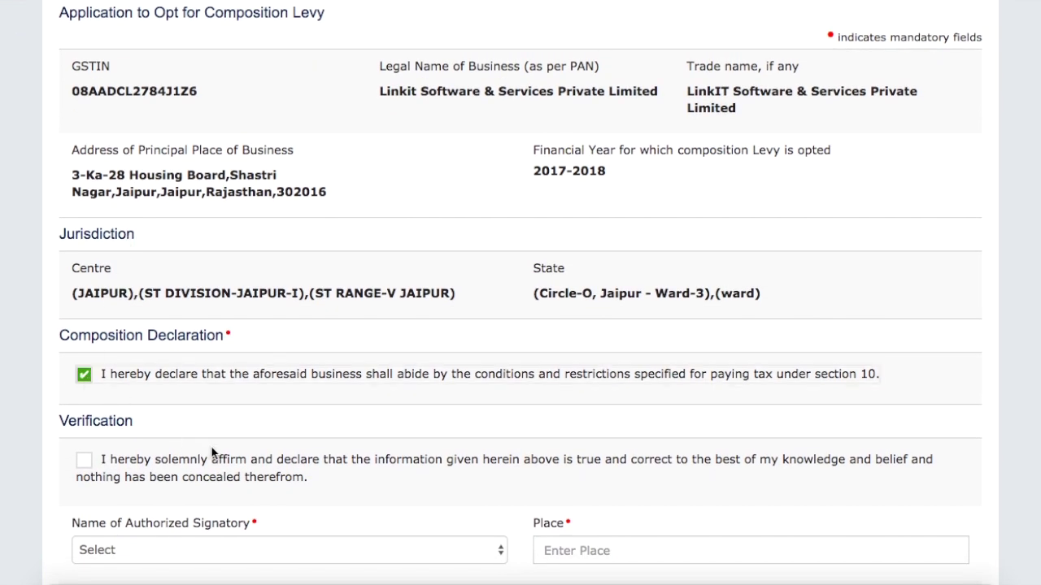
pyautogui.scroll(-2, 211, 453)
# Tick the verification declaration, choose the authorized signatory, and enter Bengaluru as Place.
pyautogui.click(86, 364)
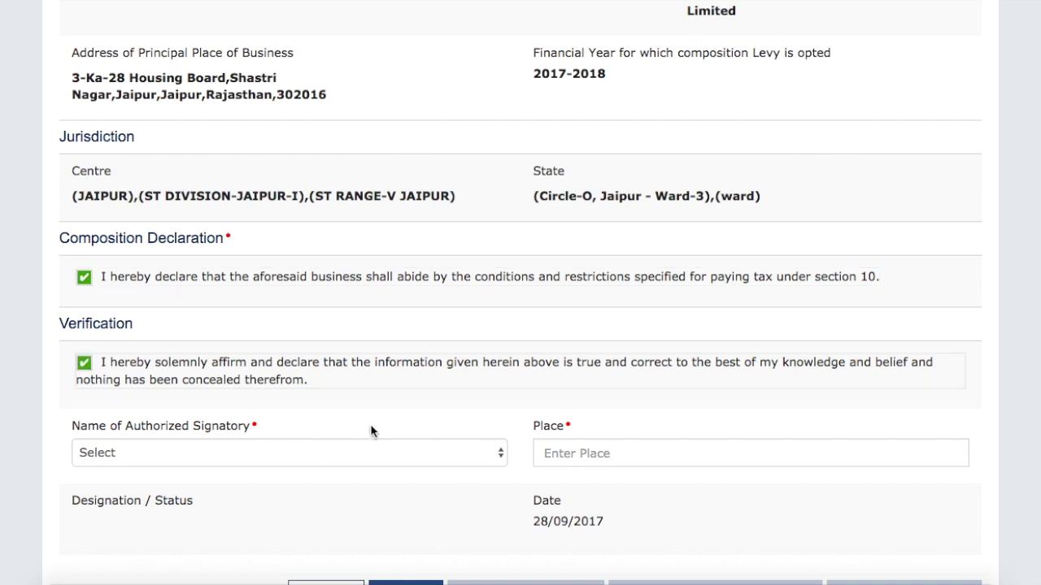
pyautogui.scroll(-3, 371, 431)
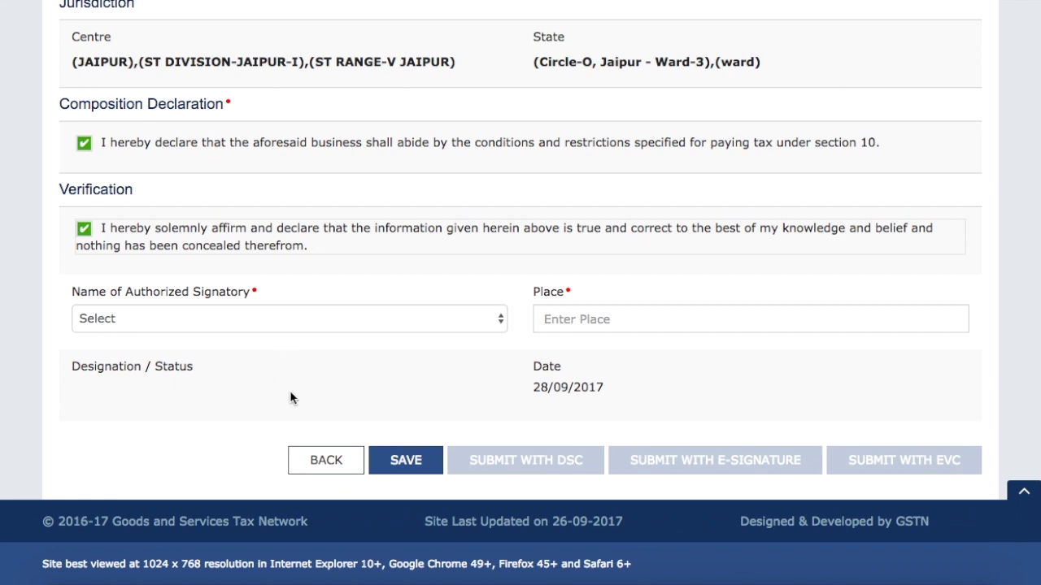
pyautogui.click(488, 316)
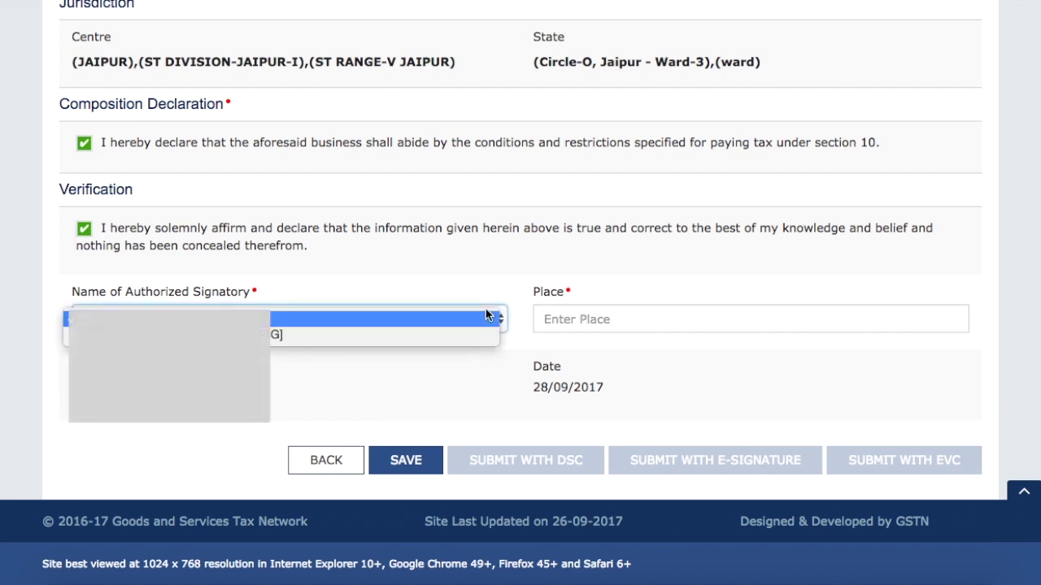
pyautogui.click(412, 333)
pyautogui.click(582, 327)
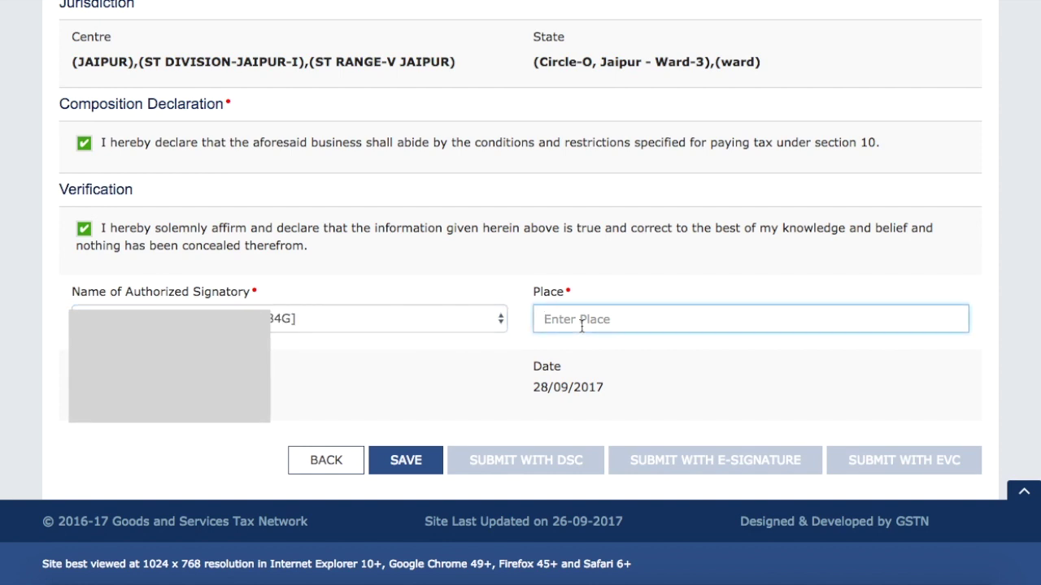
pyautogui.write('B')
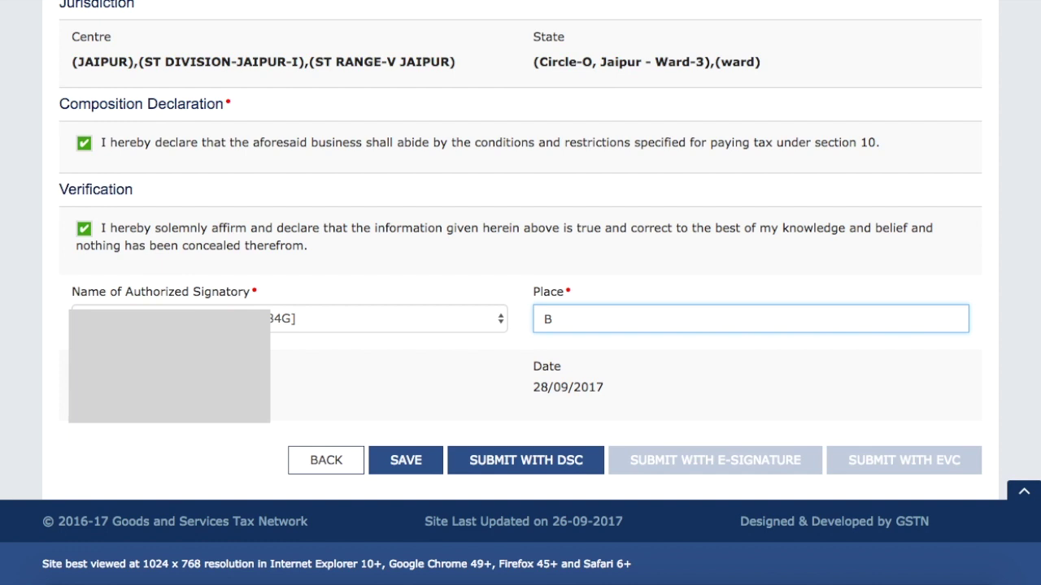
pyautogui.write('engaluru')
pyautogui.scroll(1, 340, 381)
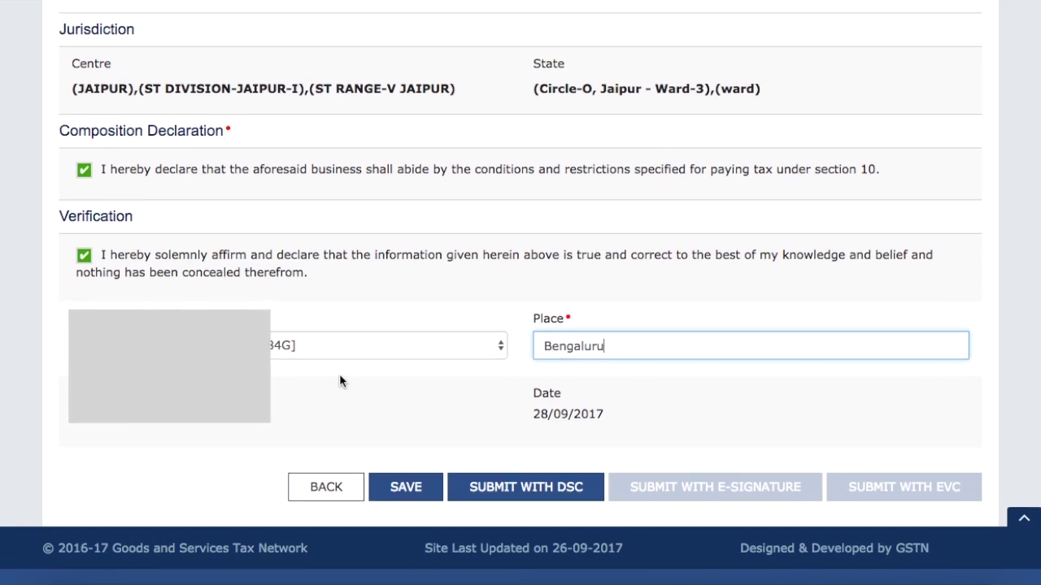
pyautogui.click(517, 492)
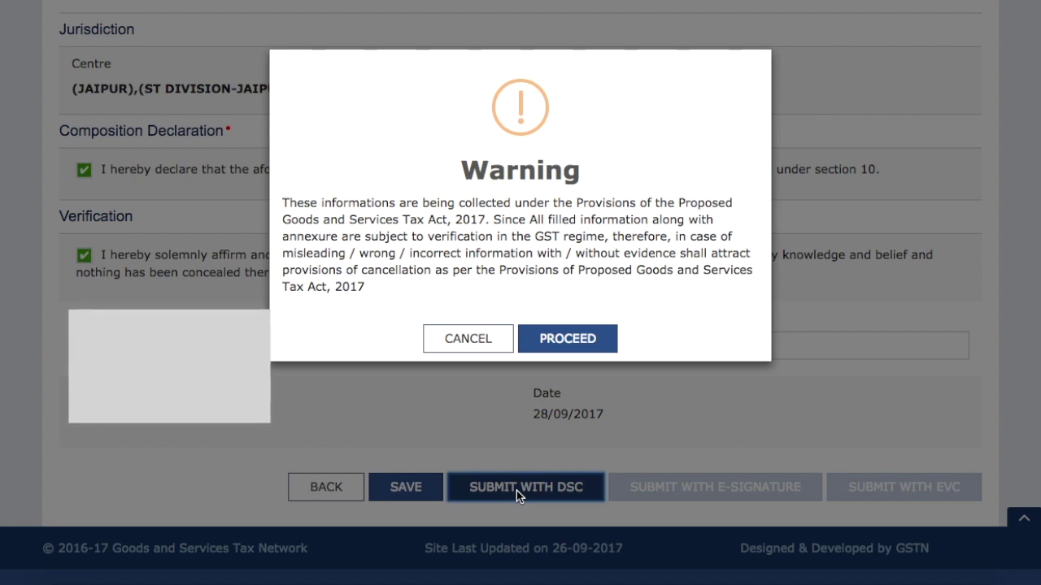
pyautogui.click(476, 347)
pyautogui.scroll(5, 475, 345)
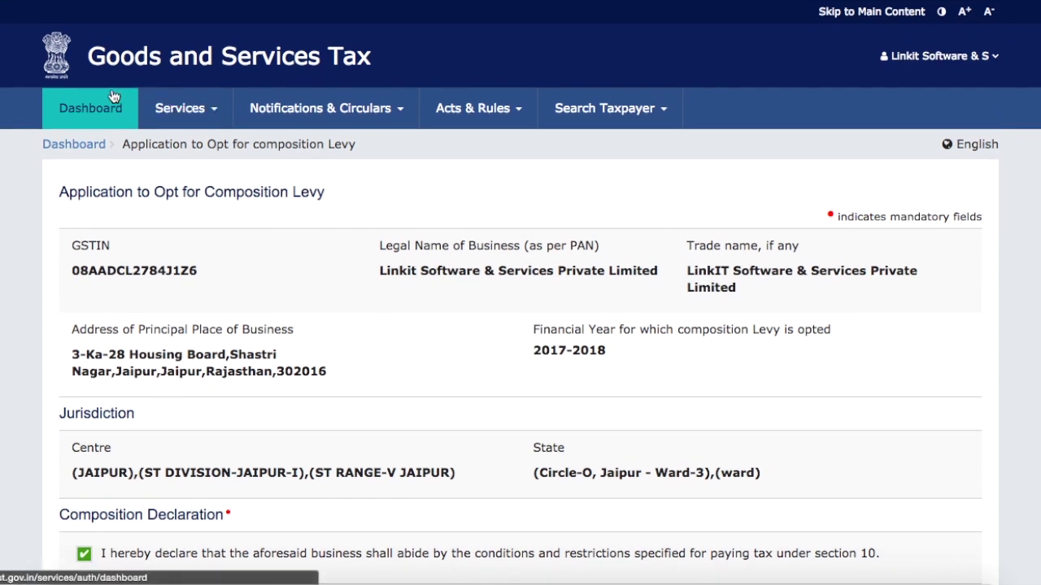
pyautogui.click(922, 57)
# Log out of the GST Portal and return to the public home page.
pyautogui.click(869, 205)
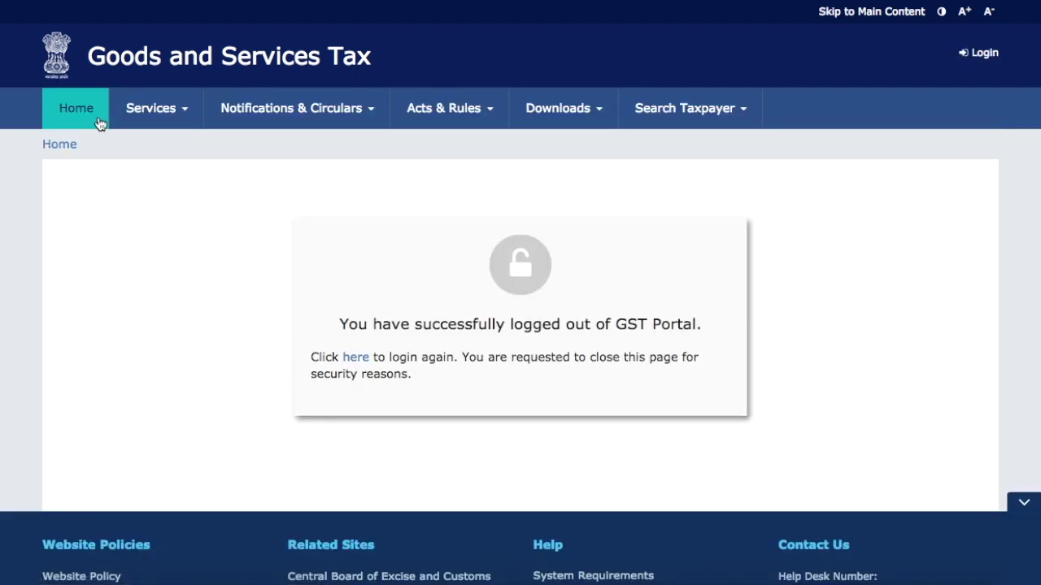
pyautogui.click(55, 146)
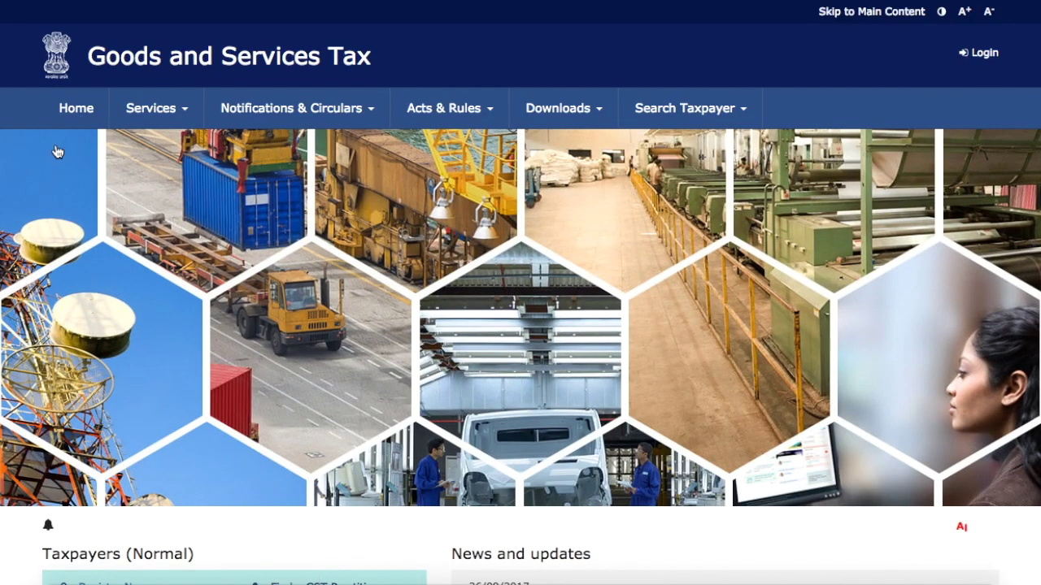